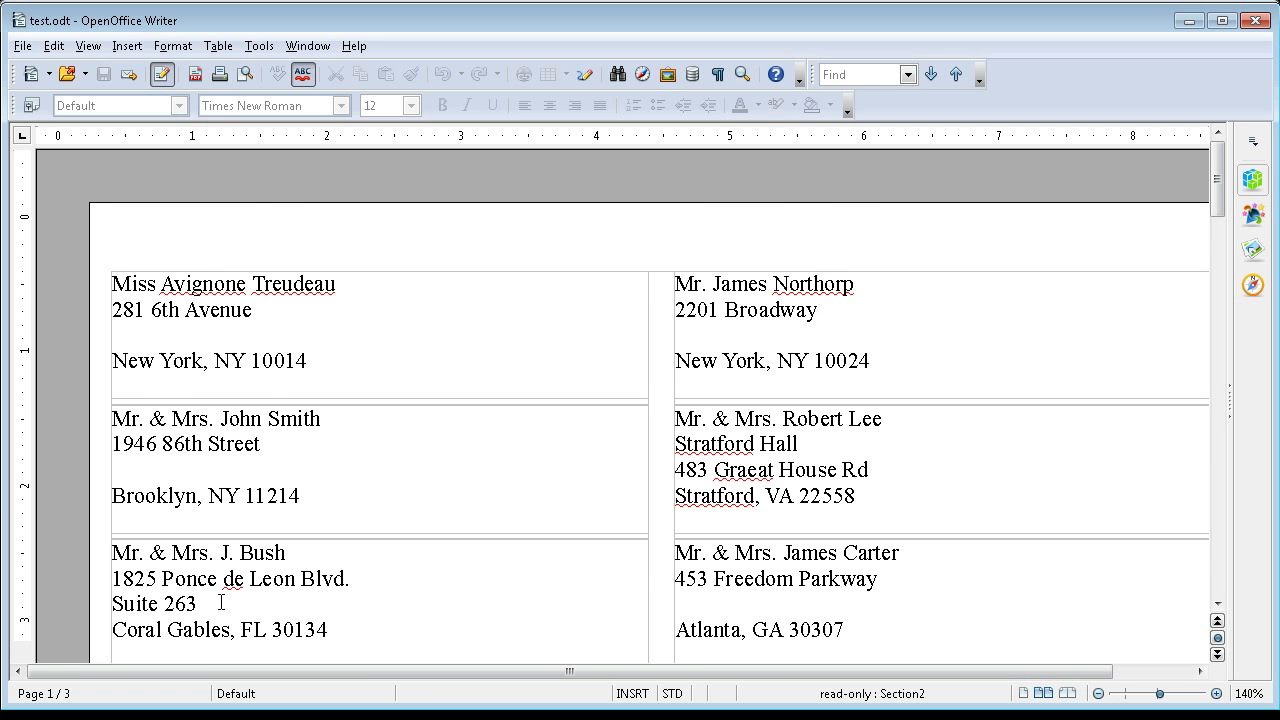
Scroll through the merged two-column address labels in test.odt to review them
scroll(236, 569, "down", 9)
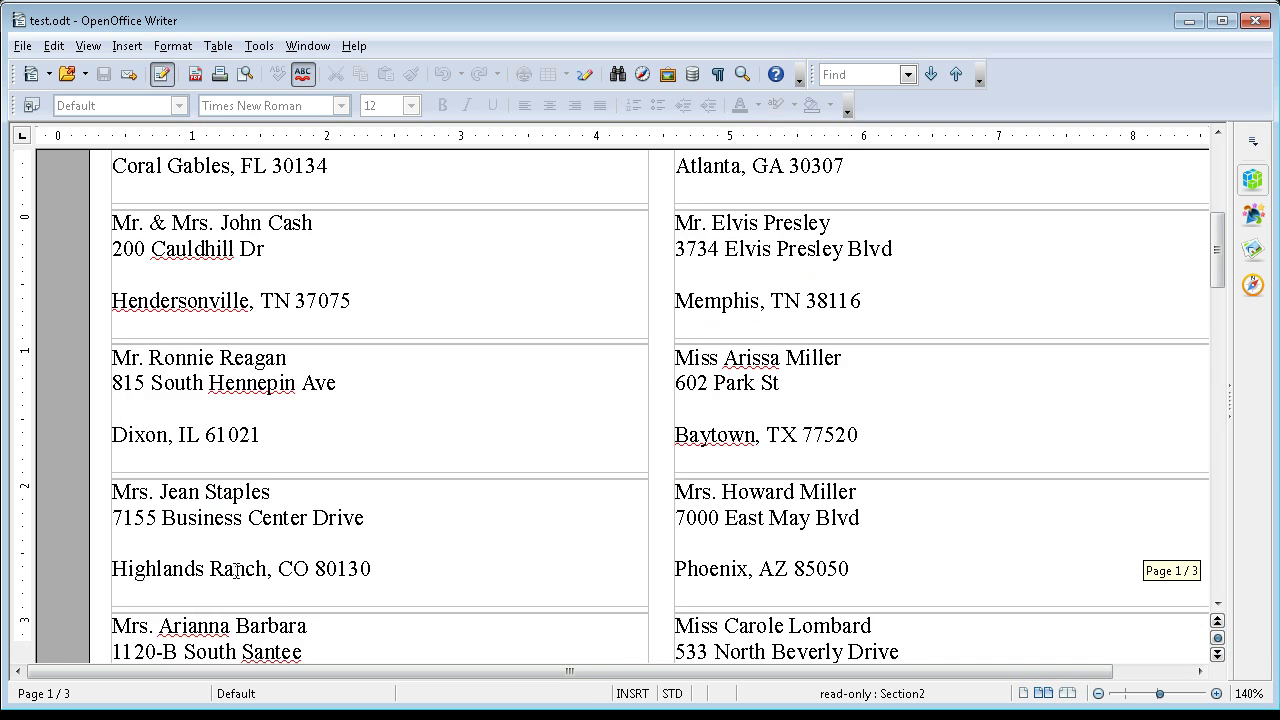
scroll(236, 569, "down", 7)
scroll(218, 549, "down", 9)
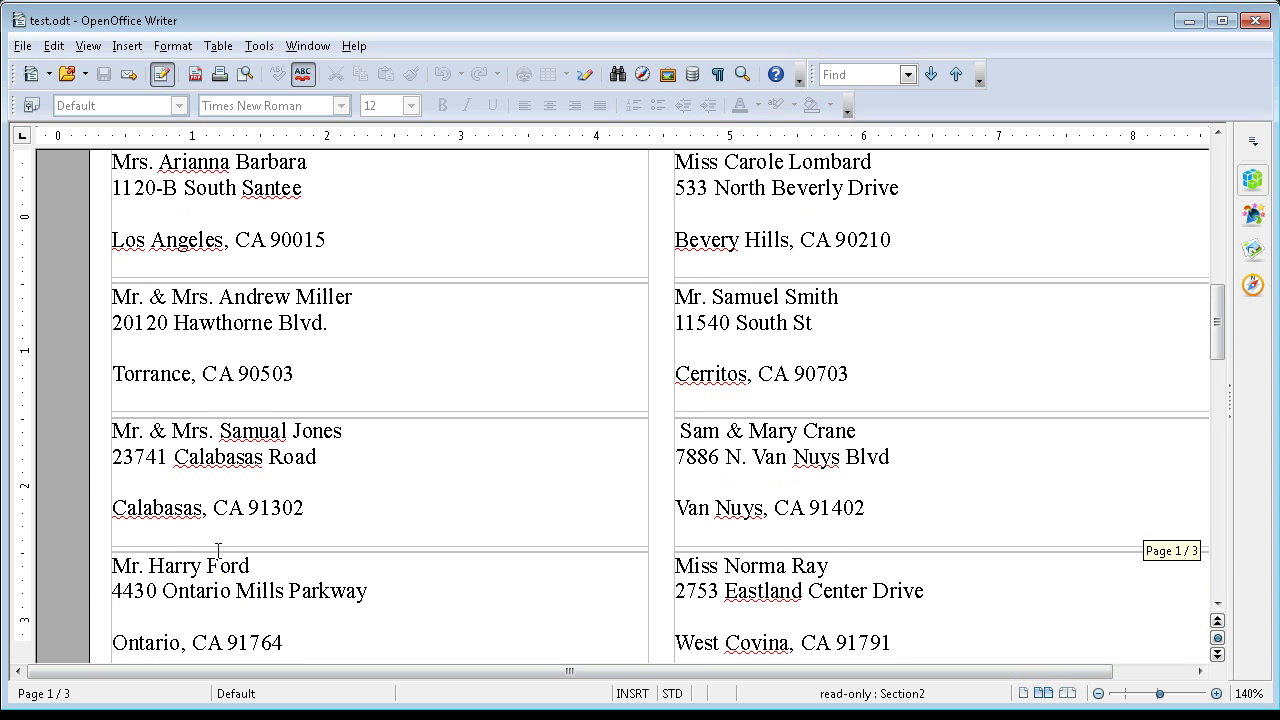
scroll(215, 557, "down", 9)
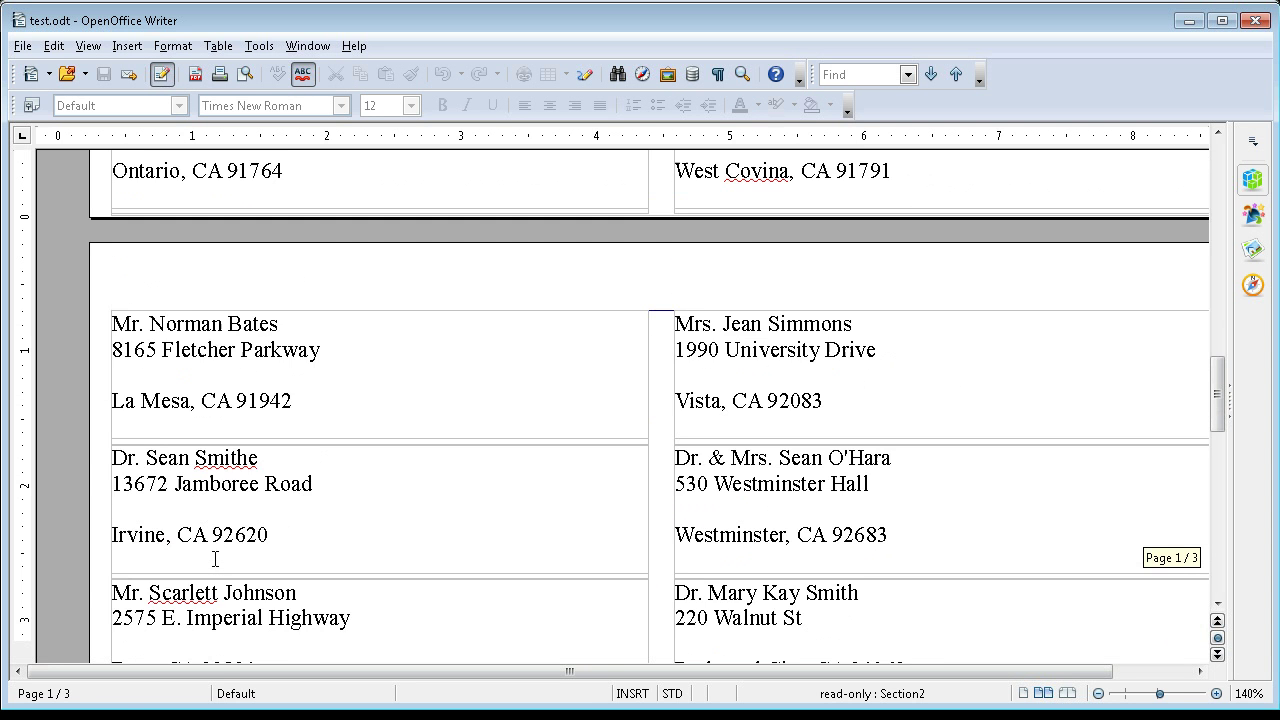
scroll(212, 565, "up", 20)
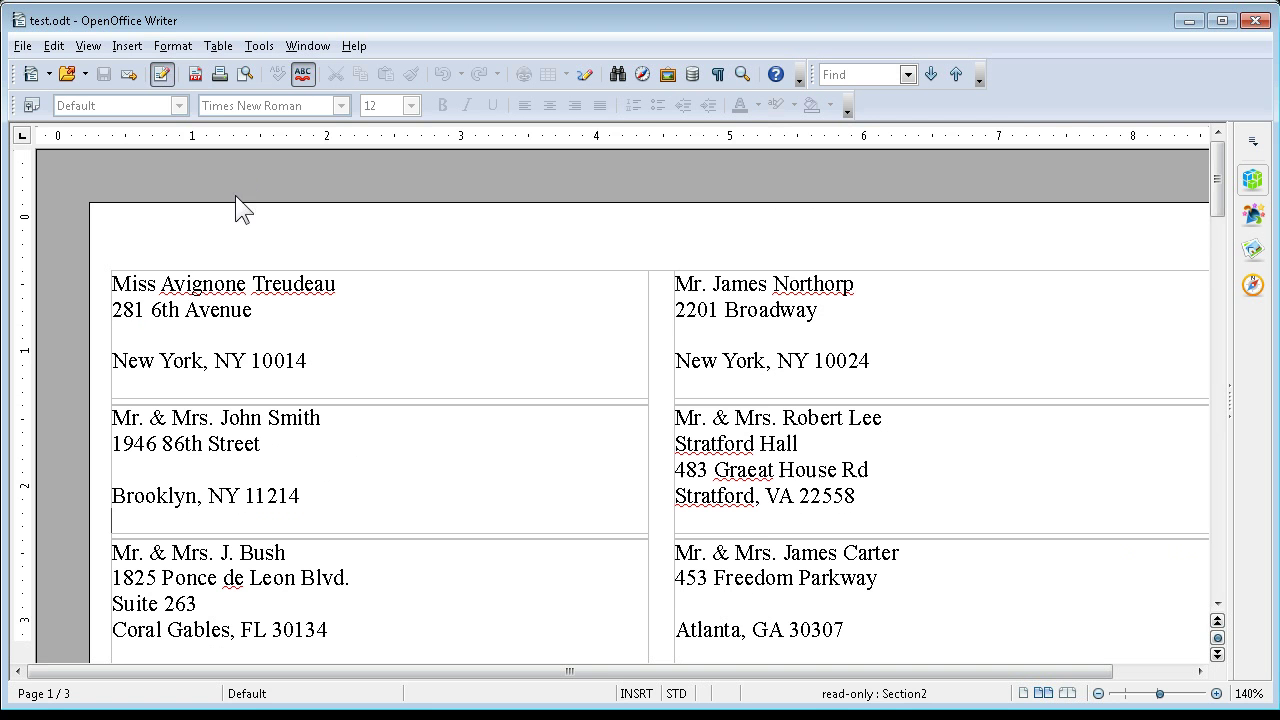
Close test.odt, show formatting marks, and replace the line breaks after Address1 and Address2 with paragraph breaks
left_click(1255, 20)
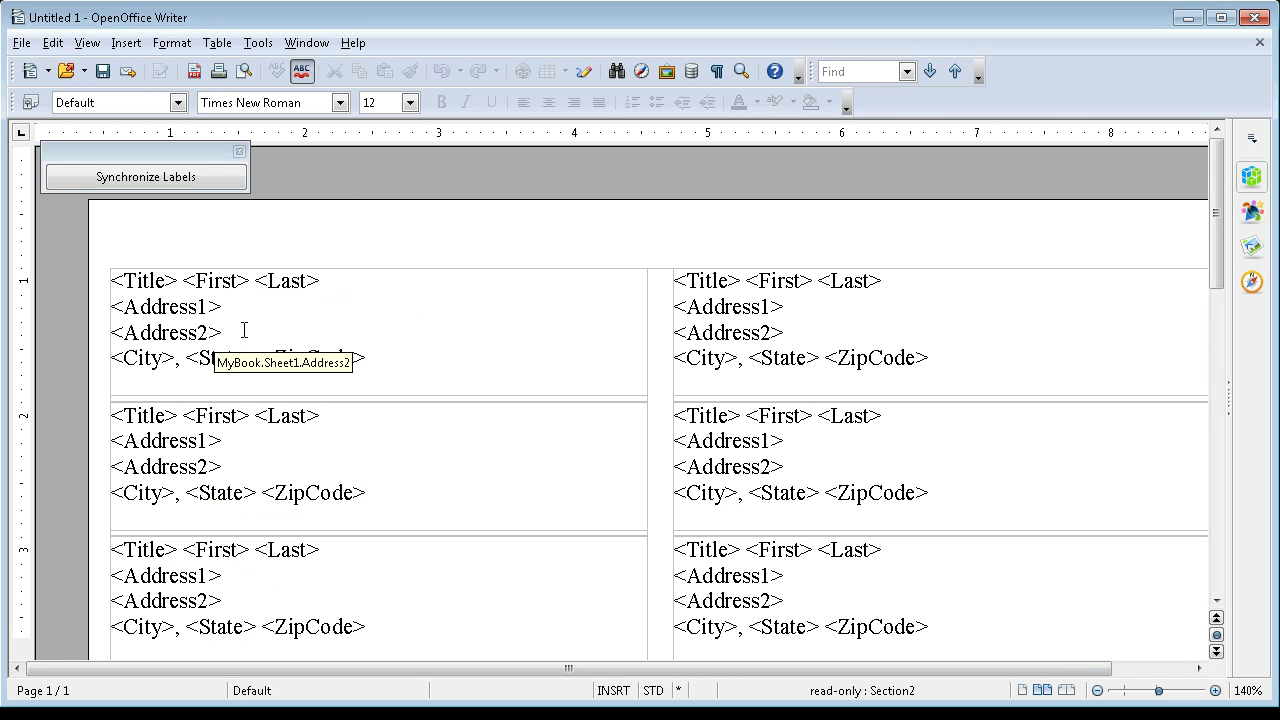
left_click(713, 72)
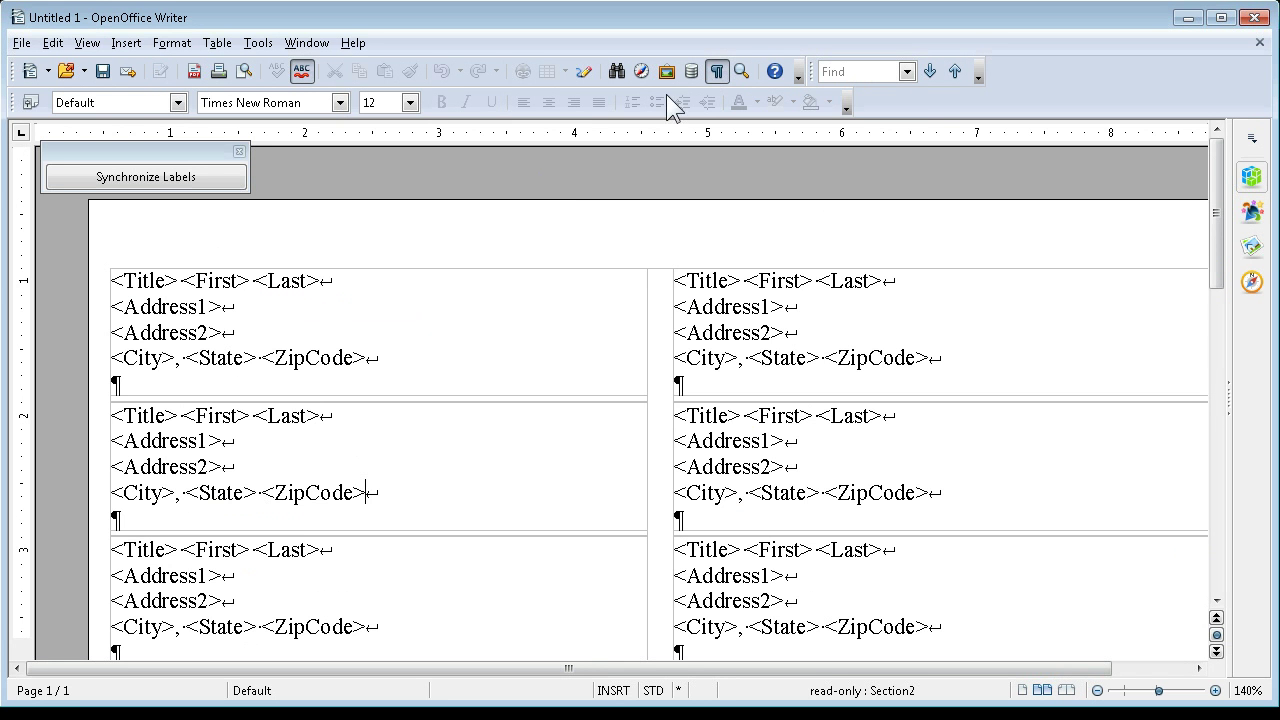
left_click(222, 306)
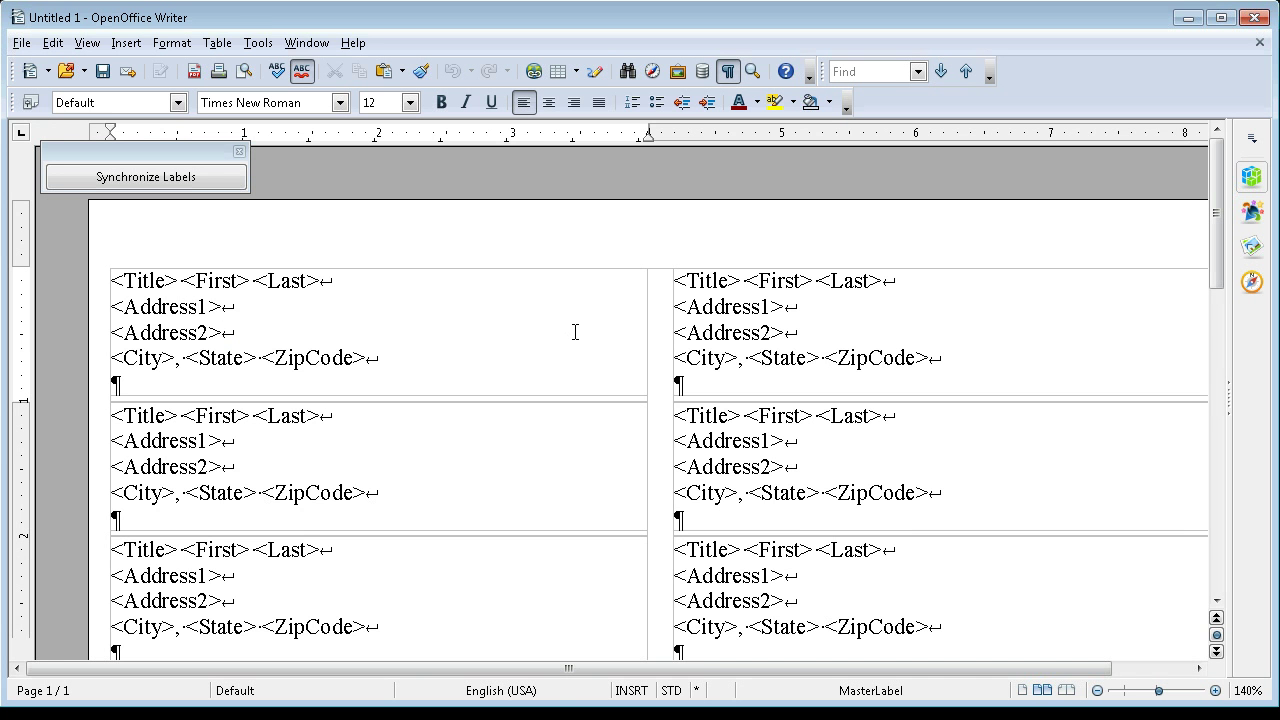
key("Delete")
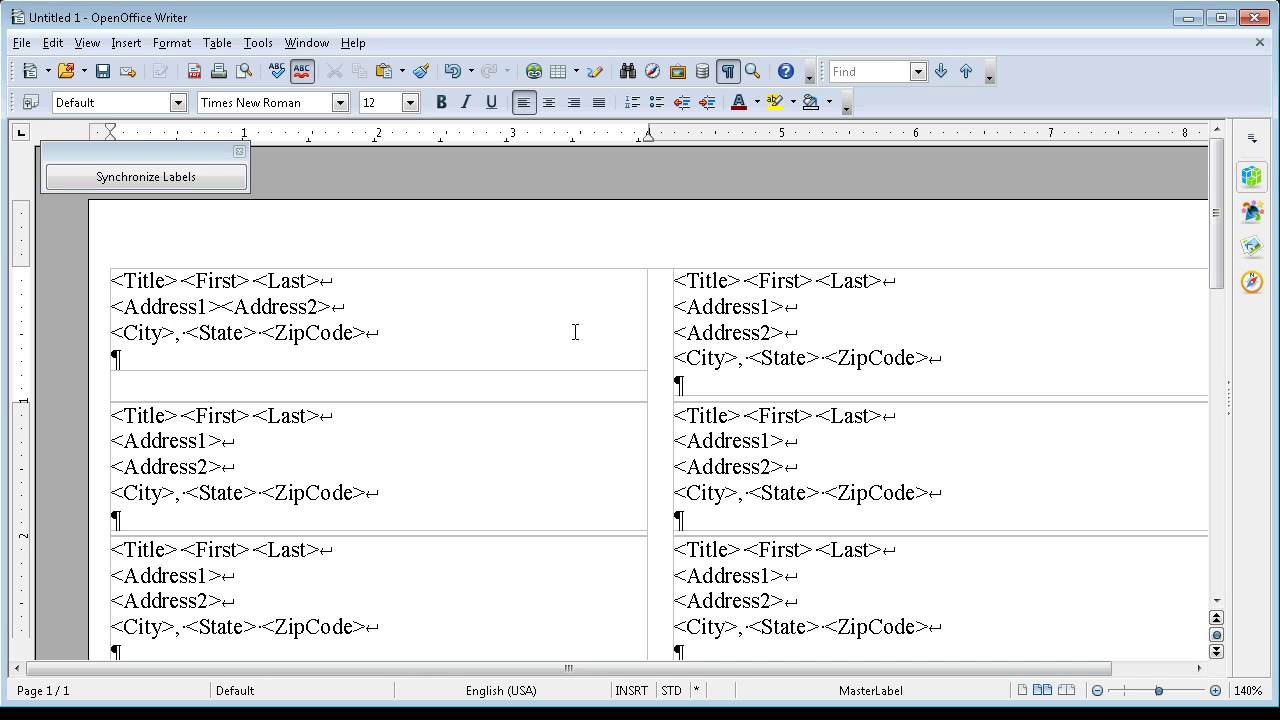
key("Return")
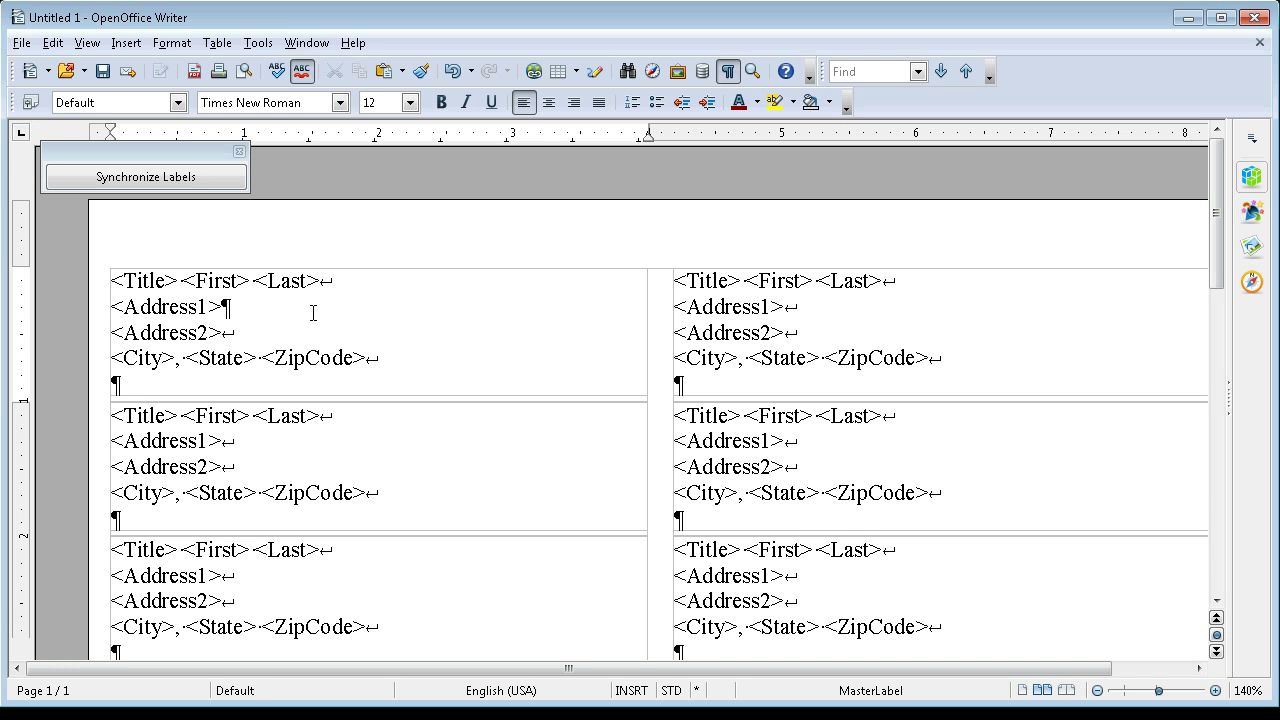
key("Delete")
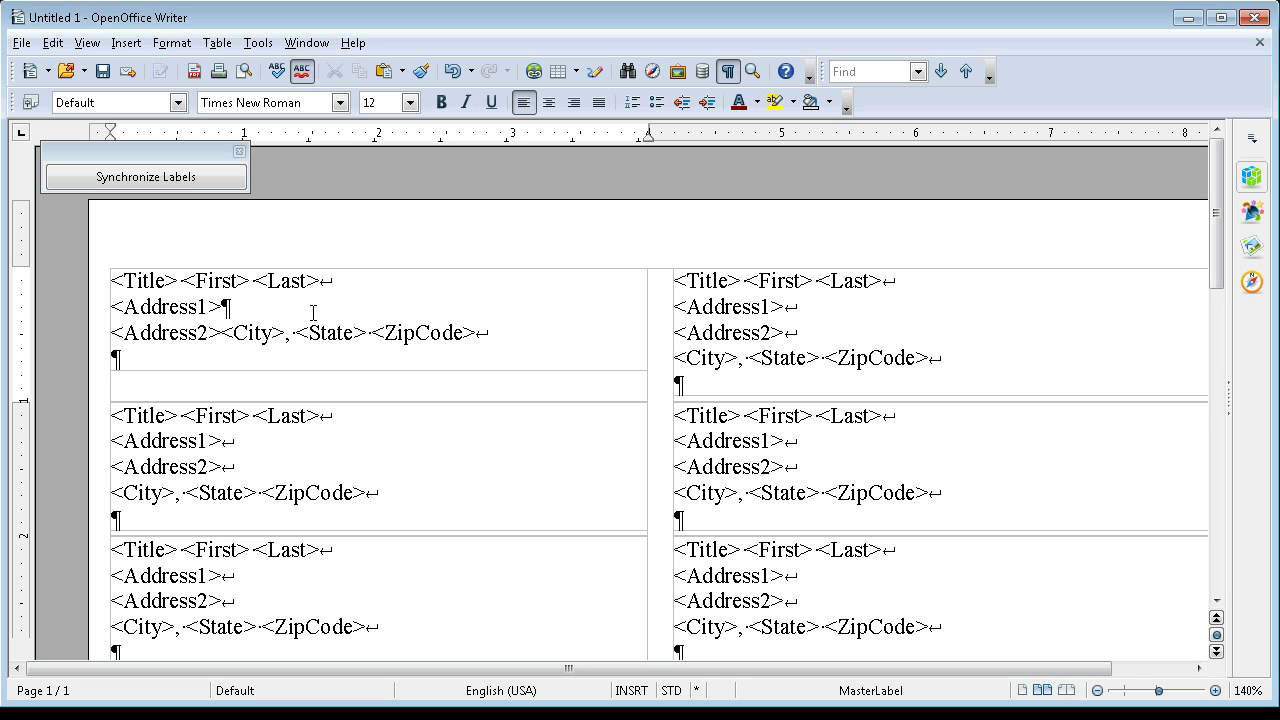
key("Return")
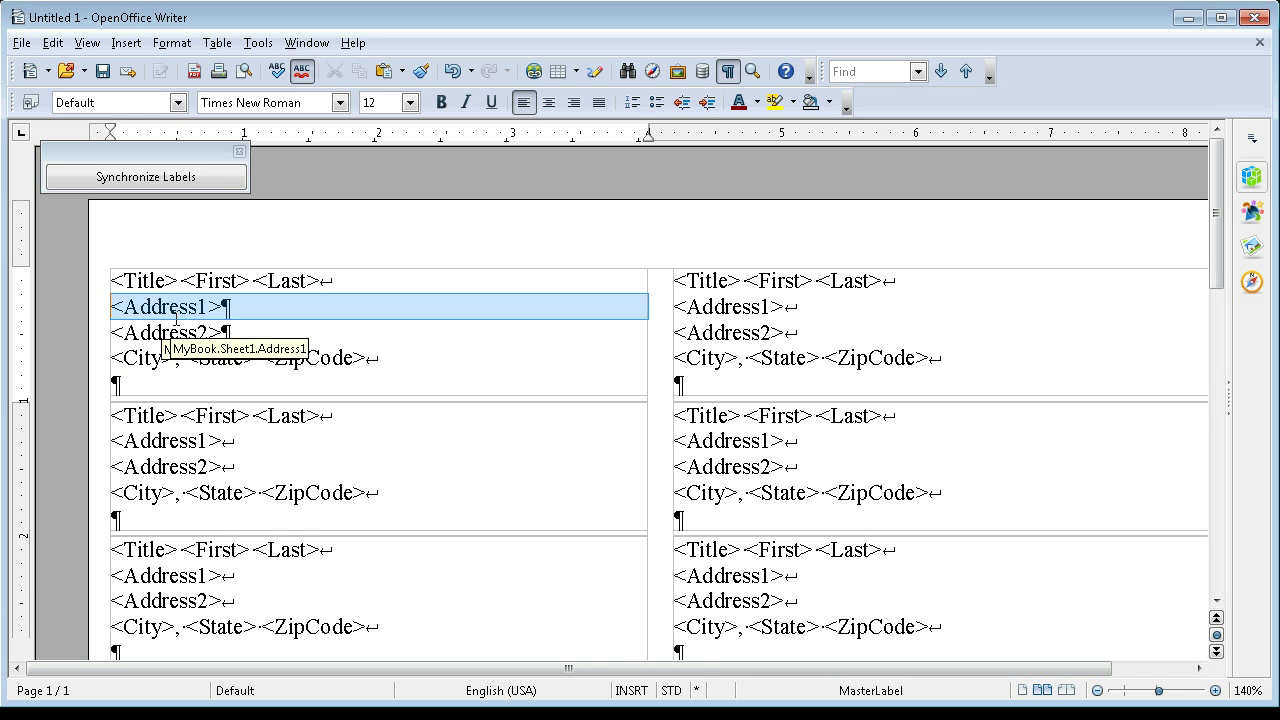
Select the first label's whole Address2 line, including its paragraph mark, and open the Insert menu
left_click(119, 331)
left_click_drag(111, 332, 135, 345)
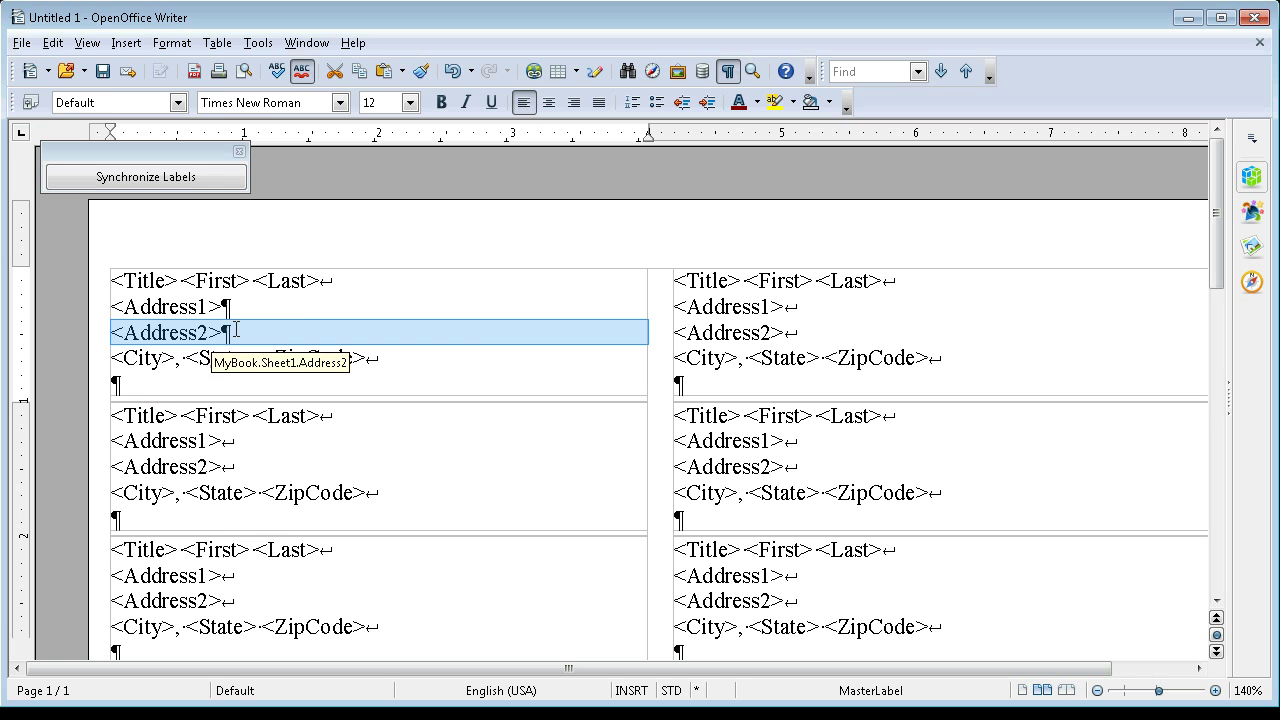
left_click(126, 43)
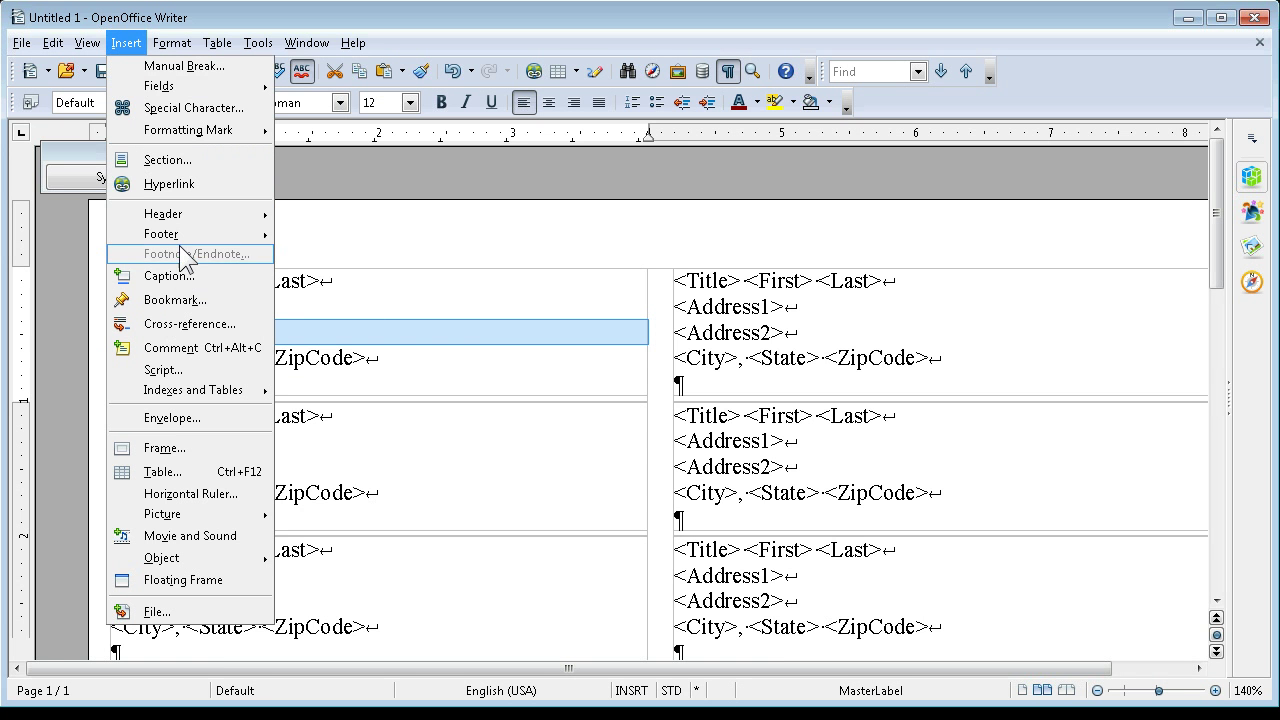
Define a new section named Suppress, hidden with the condition MyBook.Sheet1.Address2 EQ ""
left_click(200, 161)
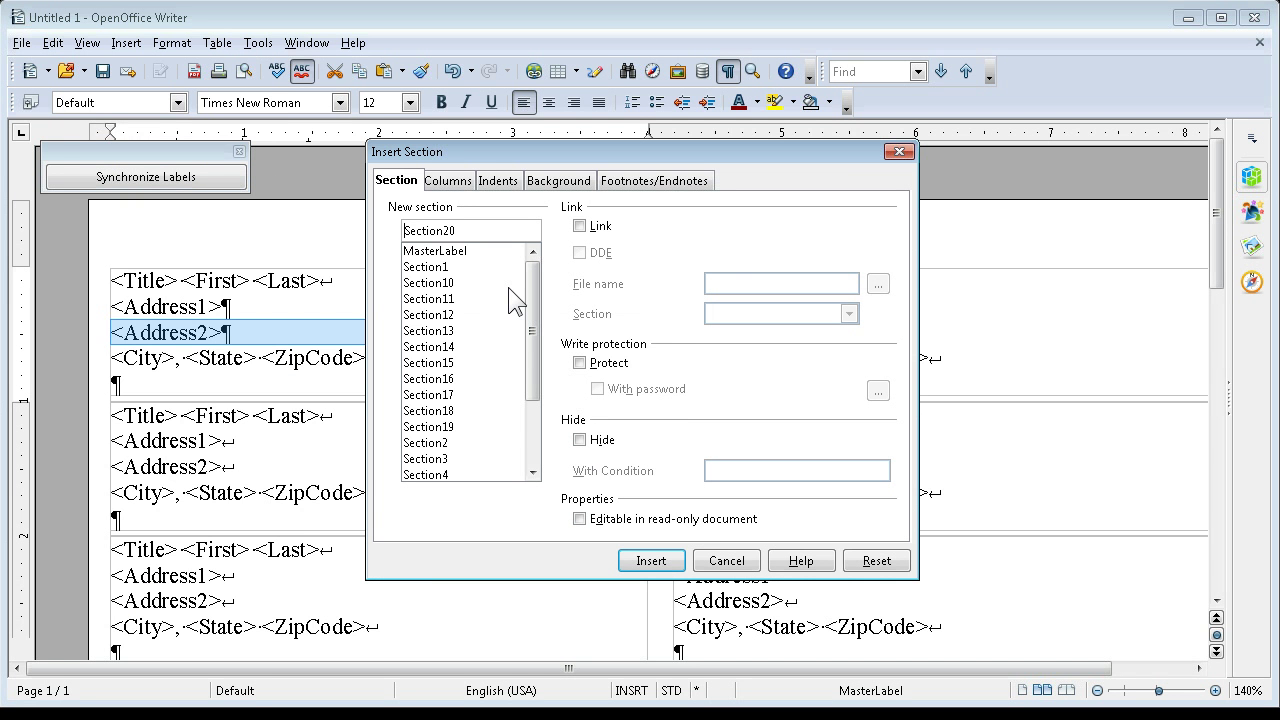
type("Suppress")
key("Delete")
key("Delete")
key("Delete")
key("Delete")
key("Delete")
key("Delete")
key("Delete")
left_click(579, 440)
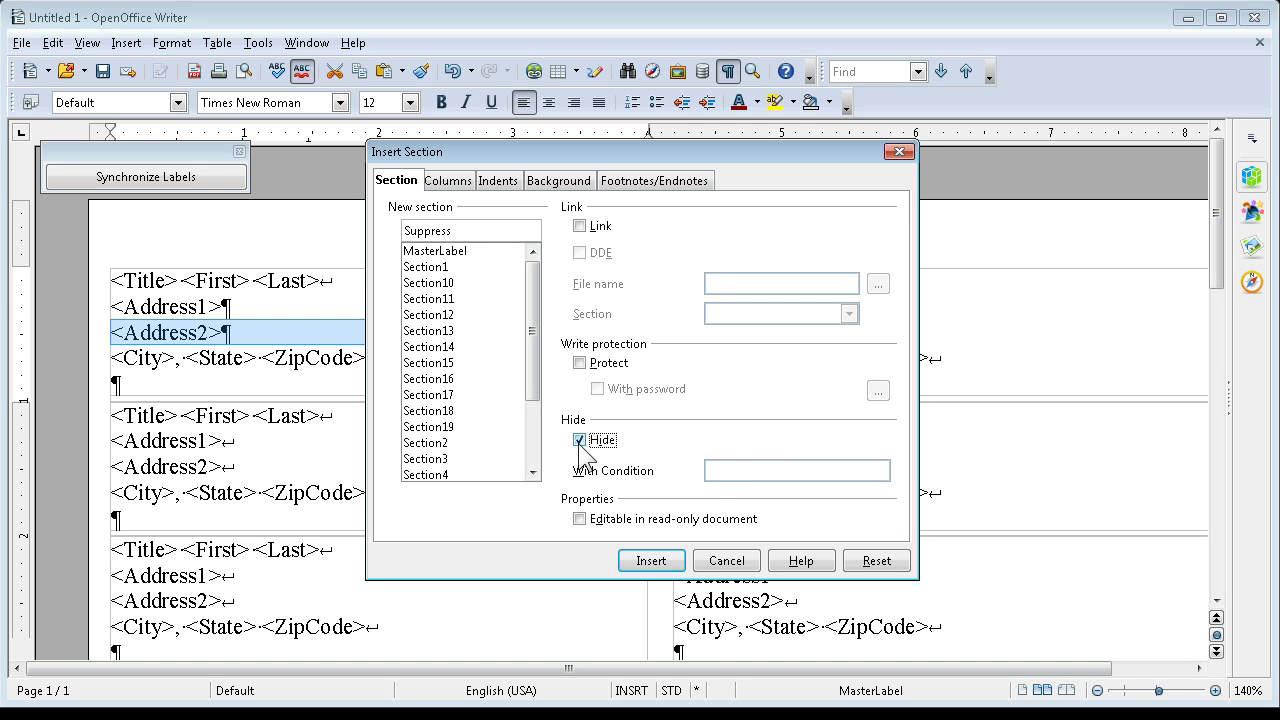
left_click(716, 470)
type(".Sheet1.Address")
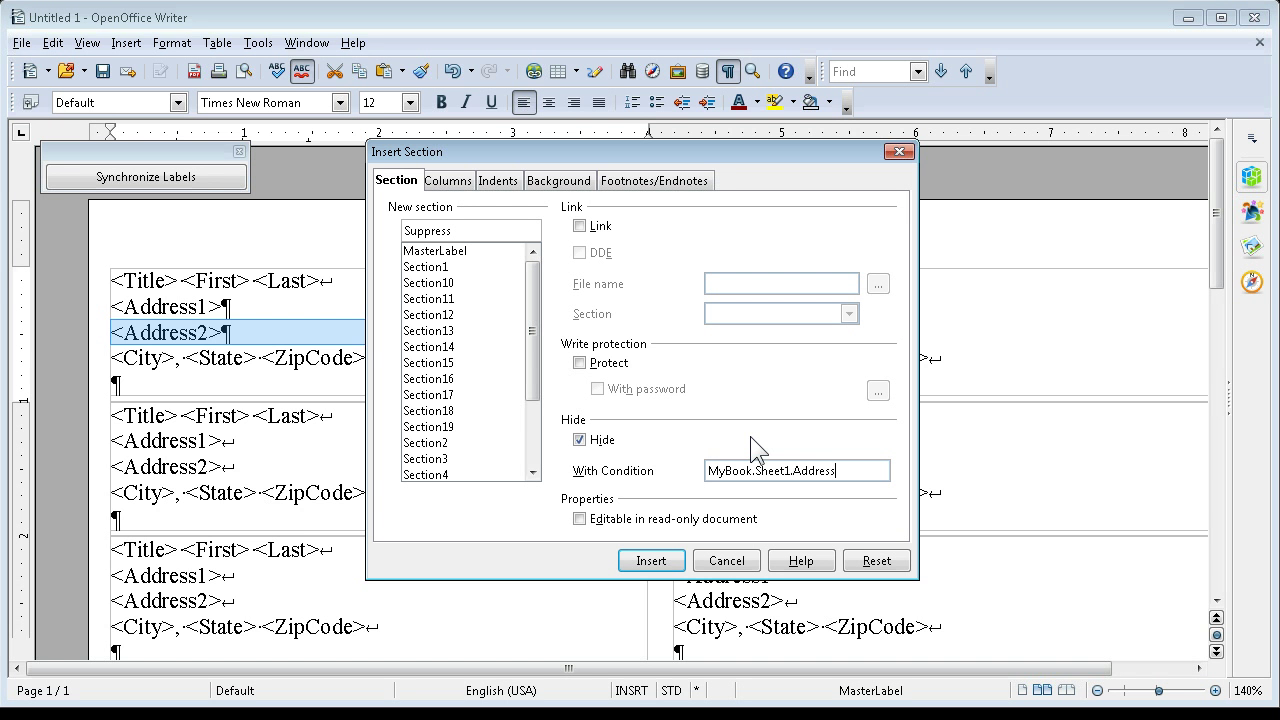
type("2")
type("EQ \"\"")
Insert the Suppress section around Address2 and delete the leftover empty paragraph below it
left_click(652, 562)
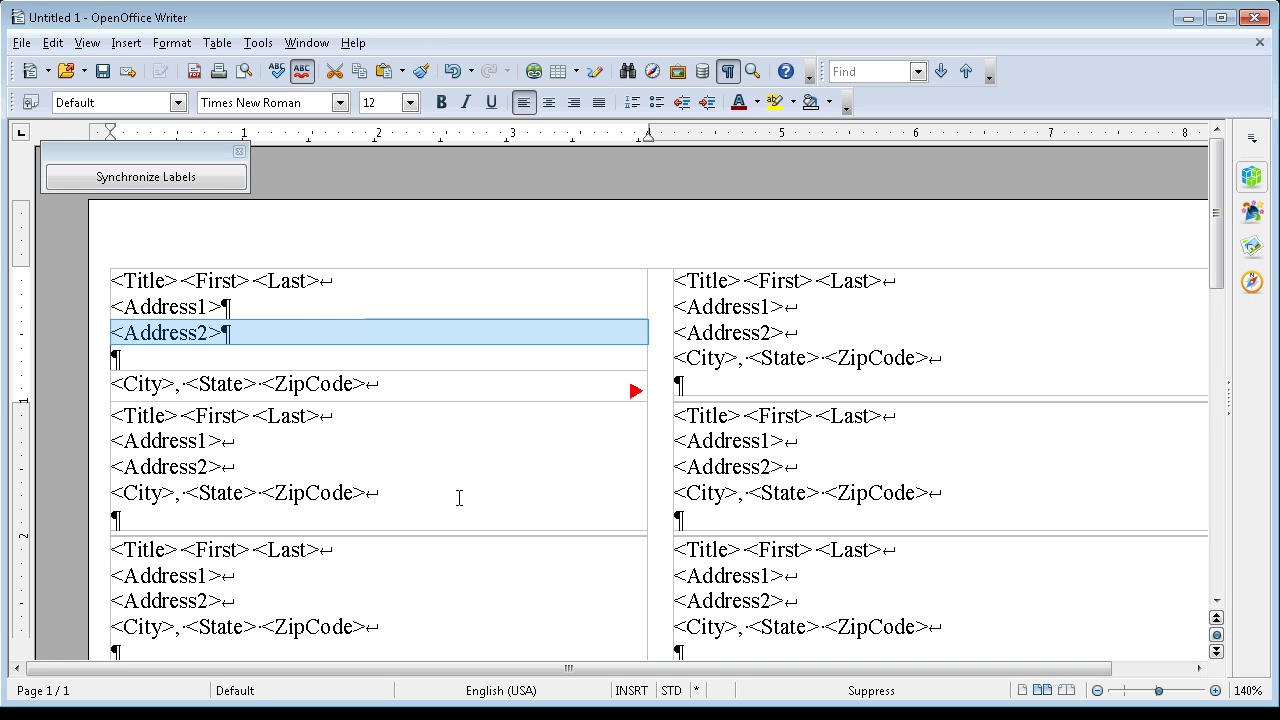
left_click(151, 353)
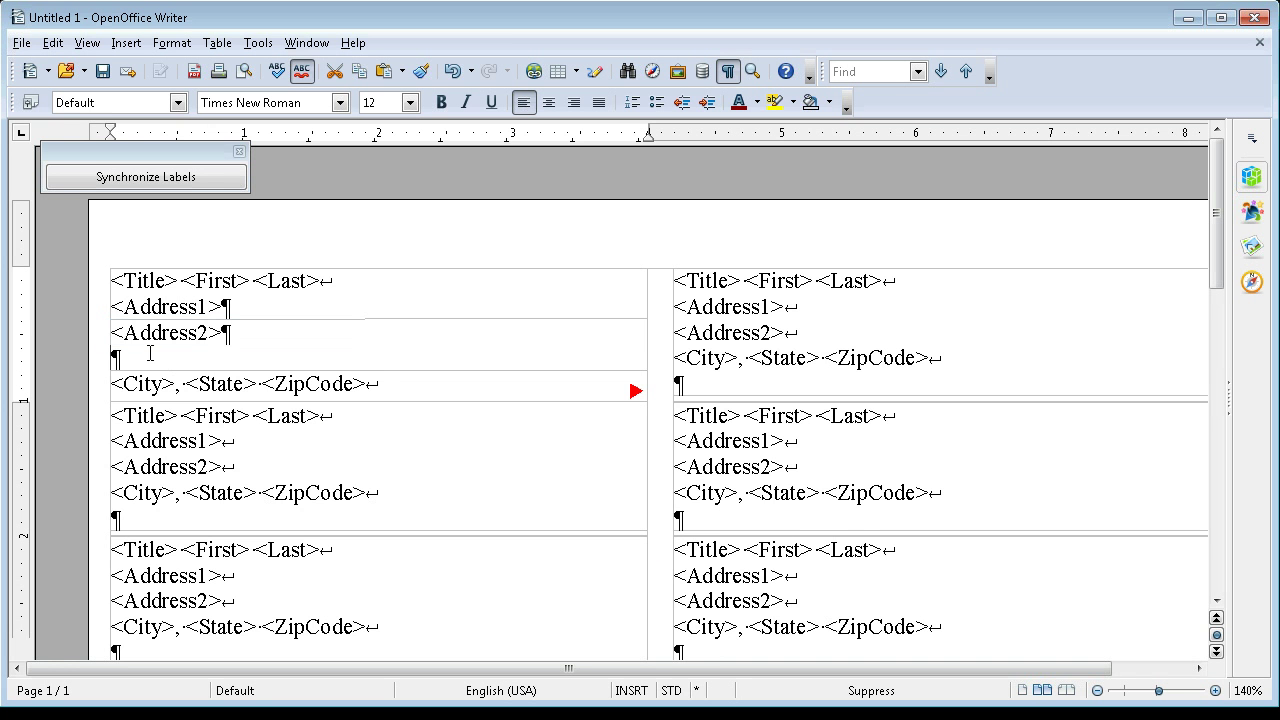
key("Down")
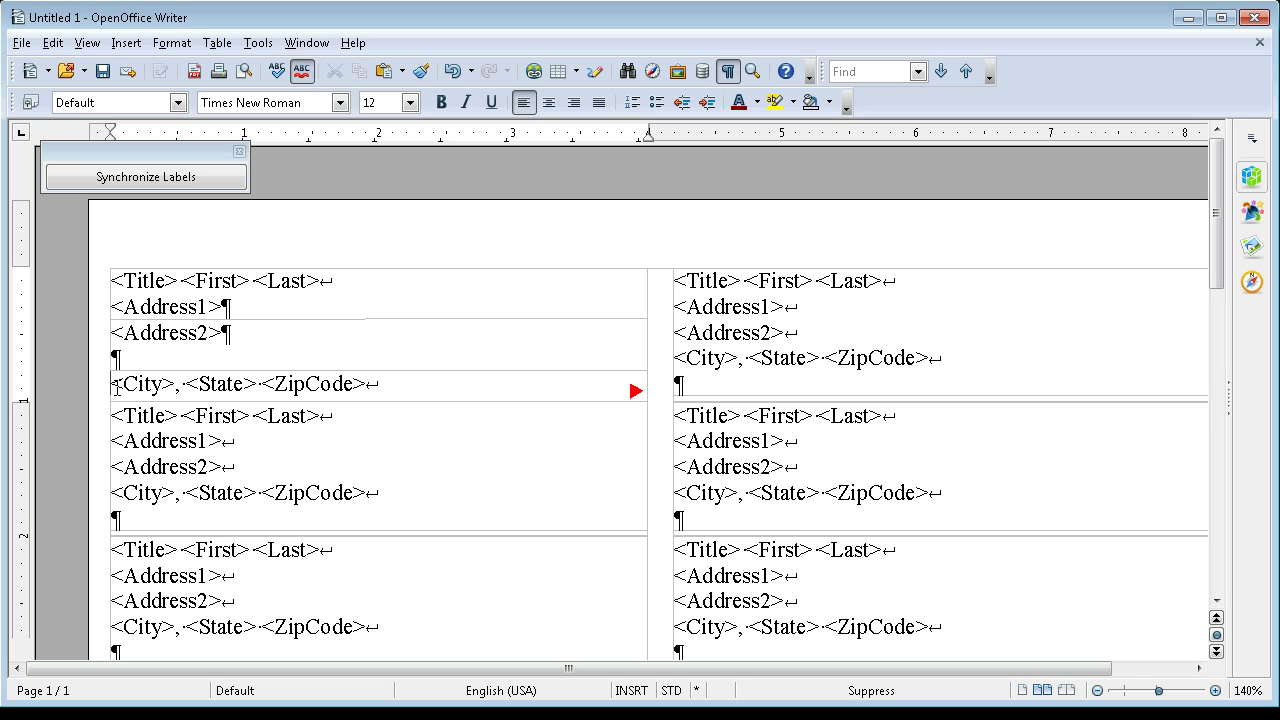
left_click(186, 361)
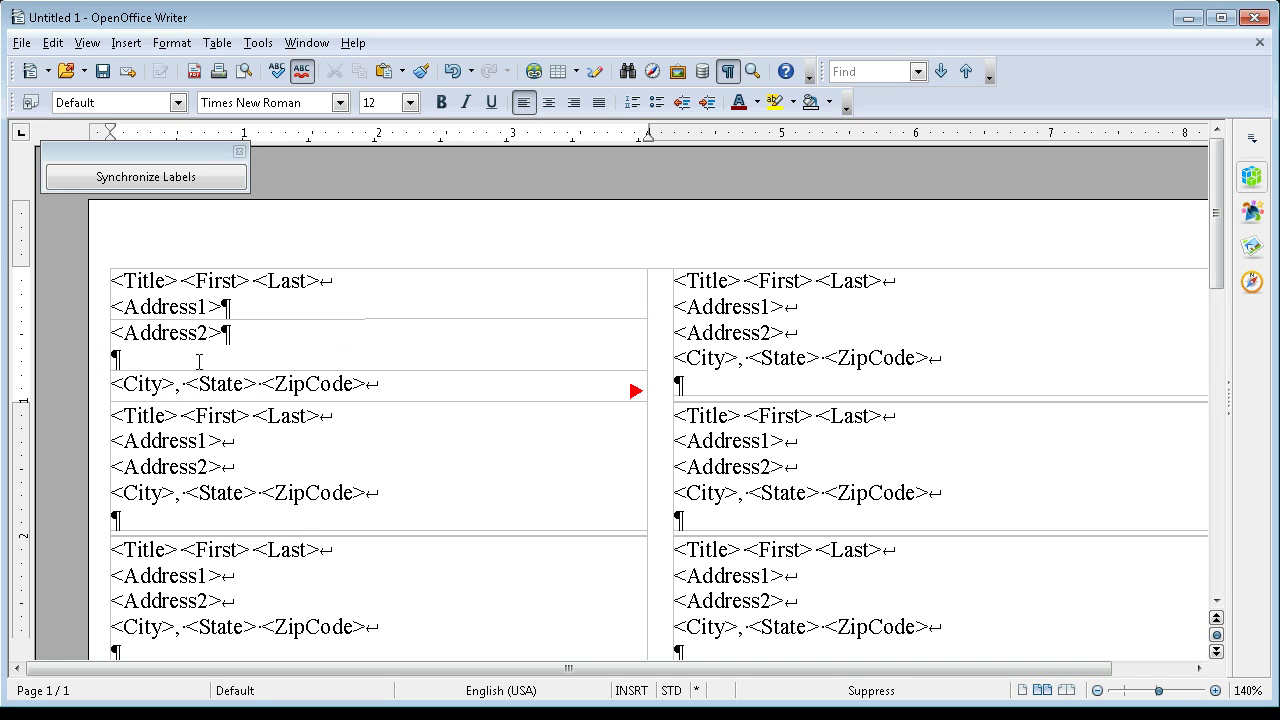
key("Delete")
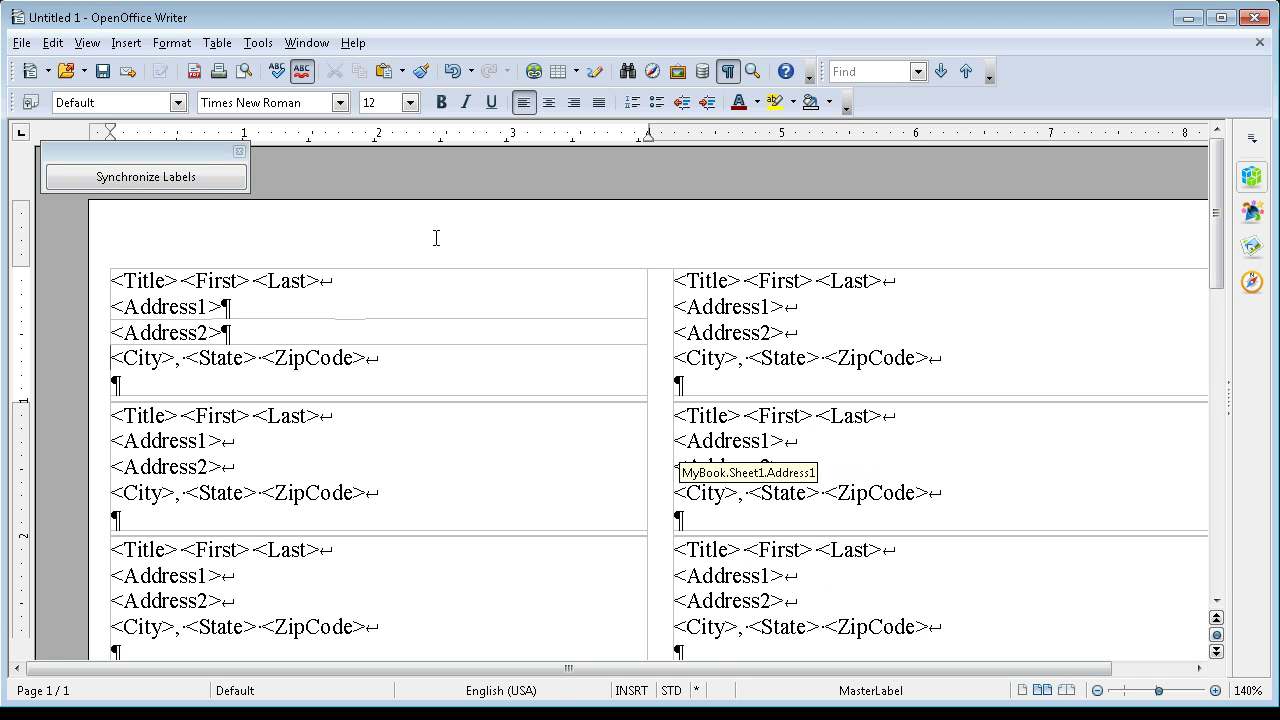
left_click(210, 188)
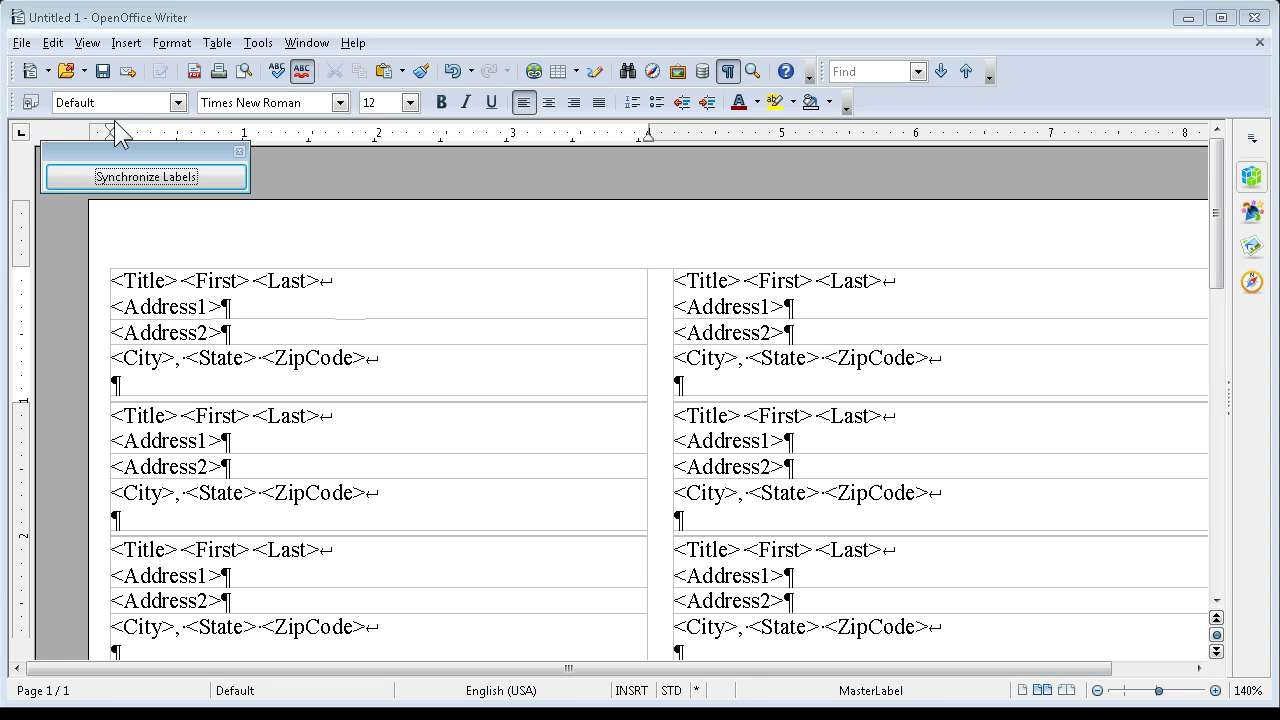
left_click(21, 43)
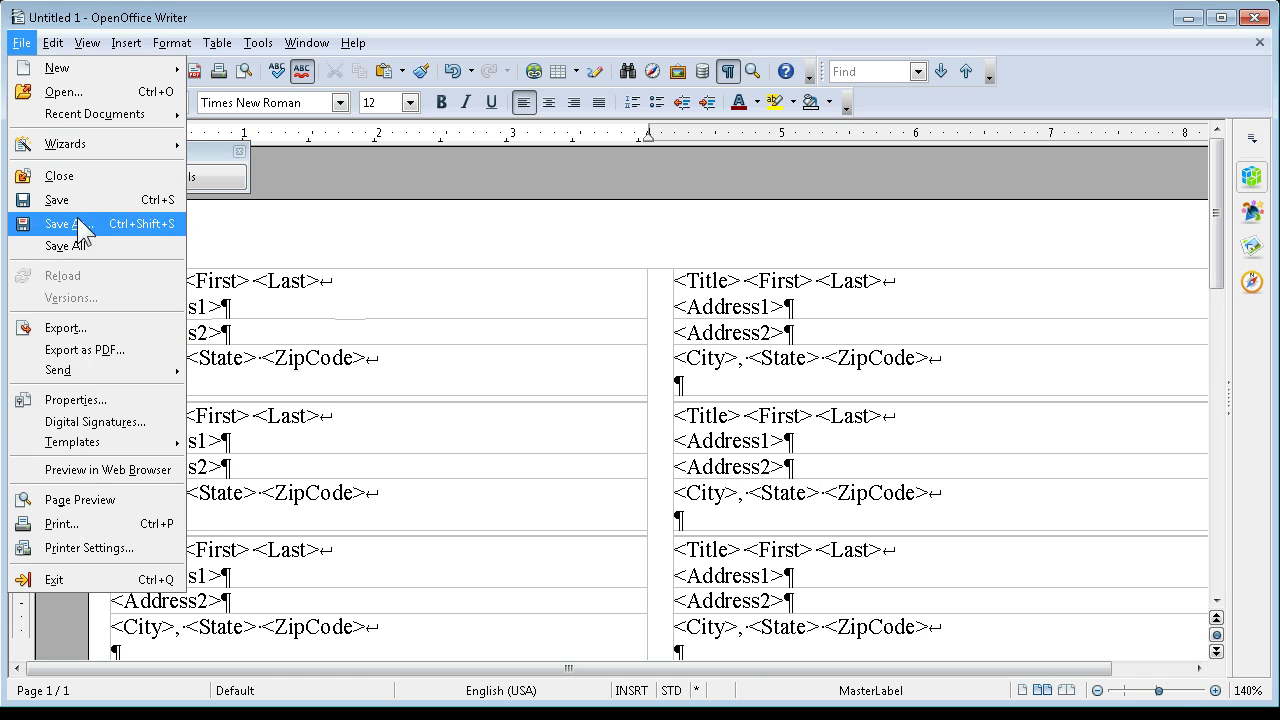
left_click(72, 522)
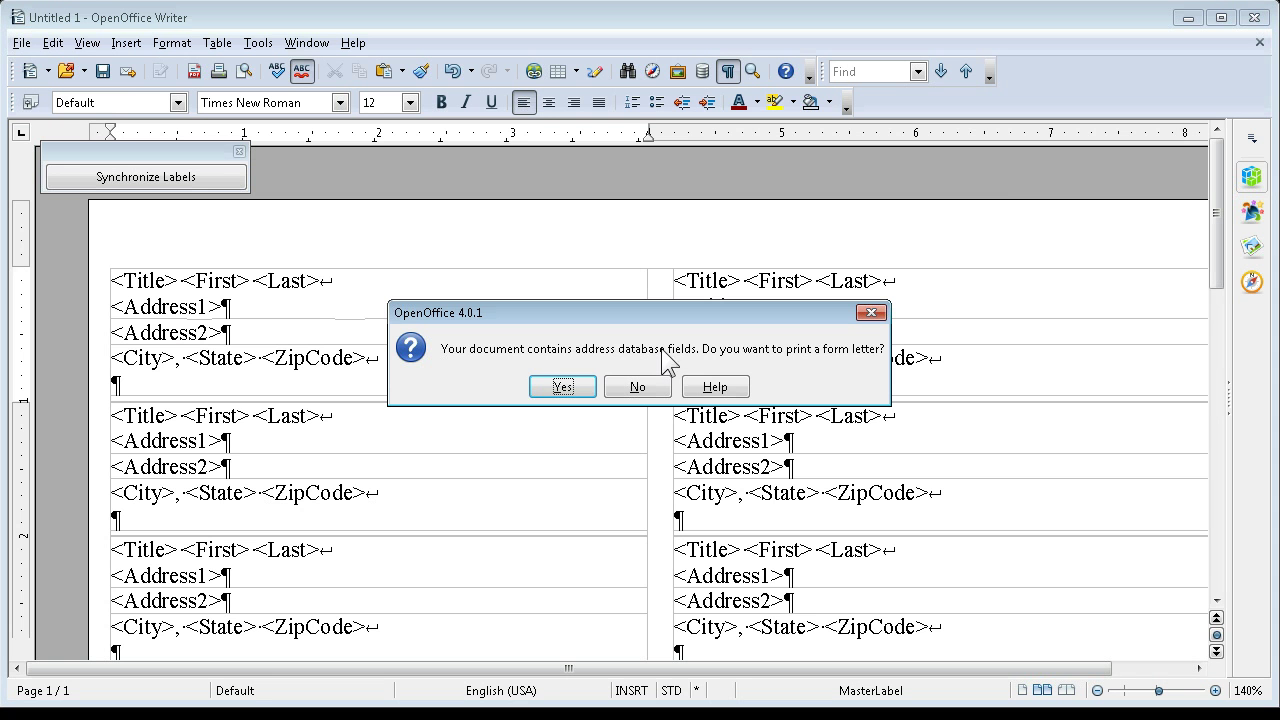
left_click(575, 389)
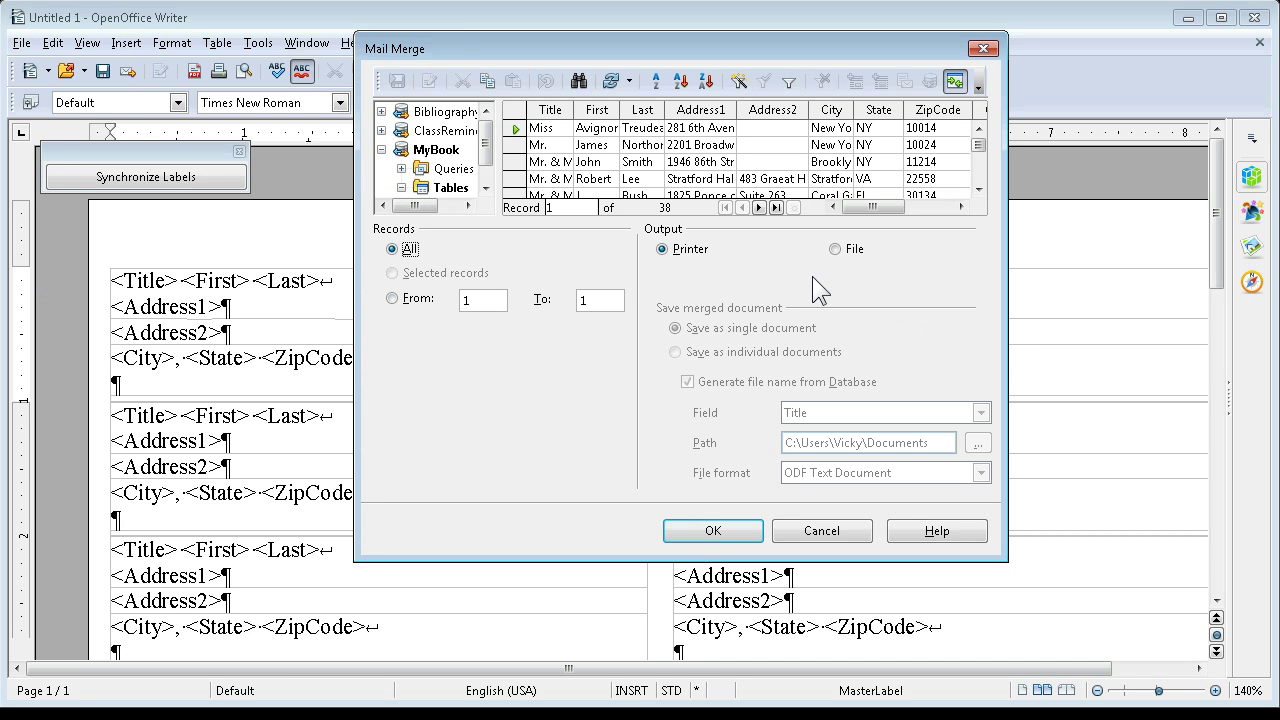
left_click(705, 540)
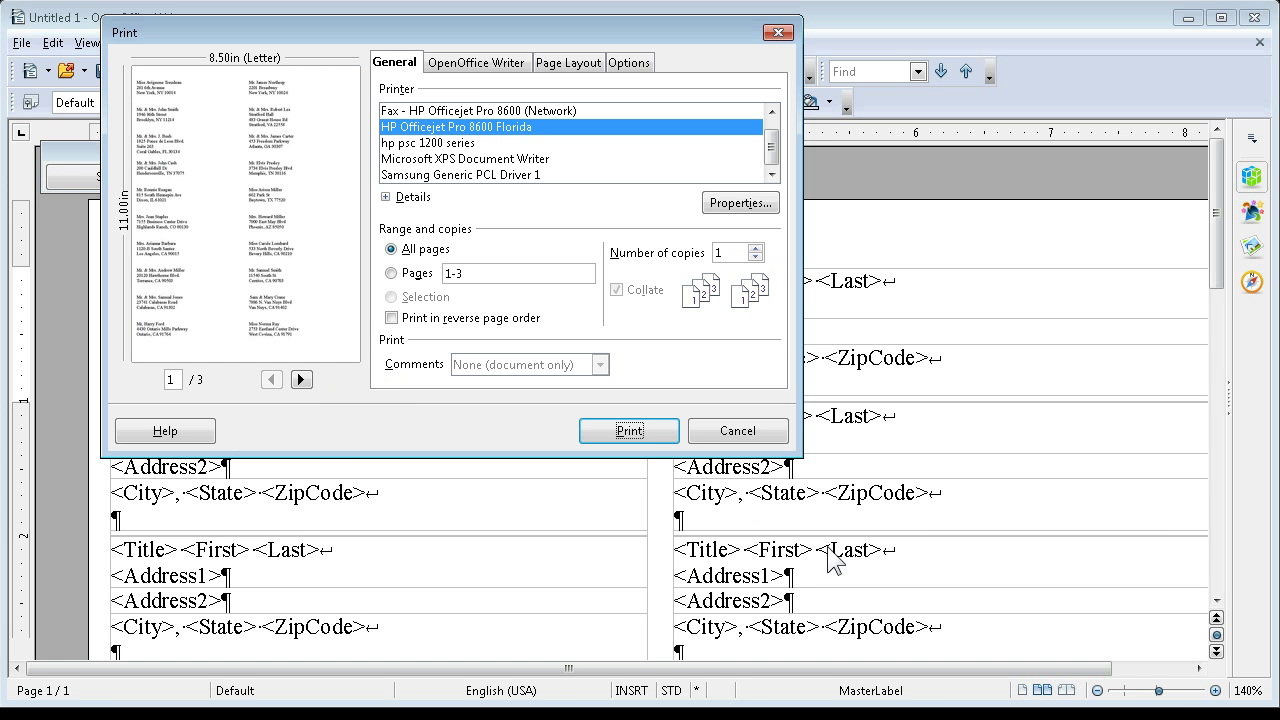
left_click(717, 434)
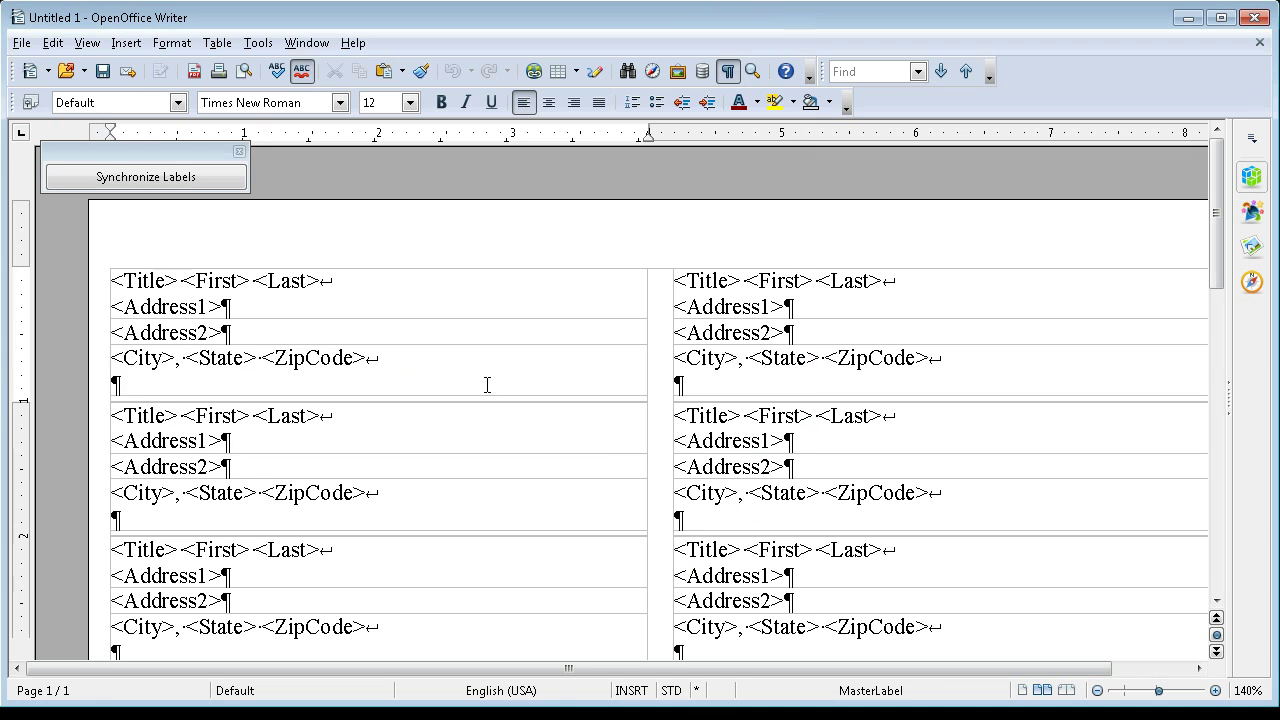
Mail-merge all address records to file output as a single document named Test2 in ClassExamples
left_click(21, 43)
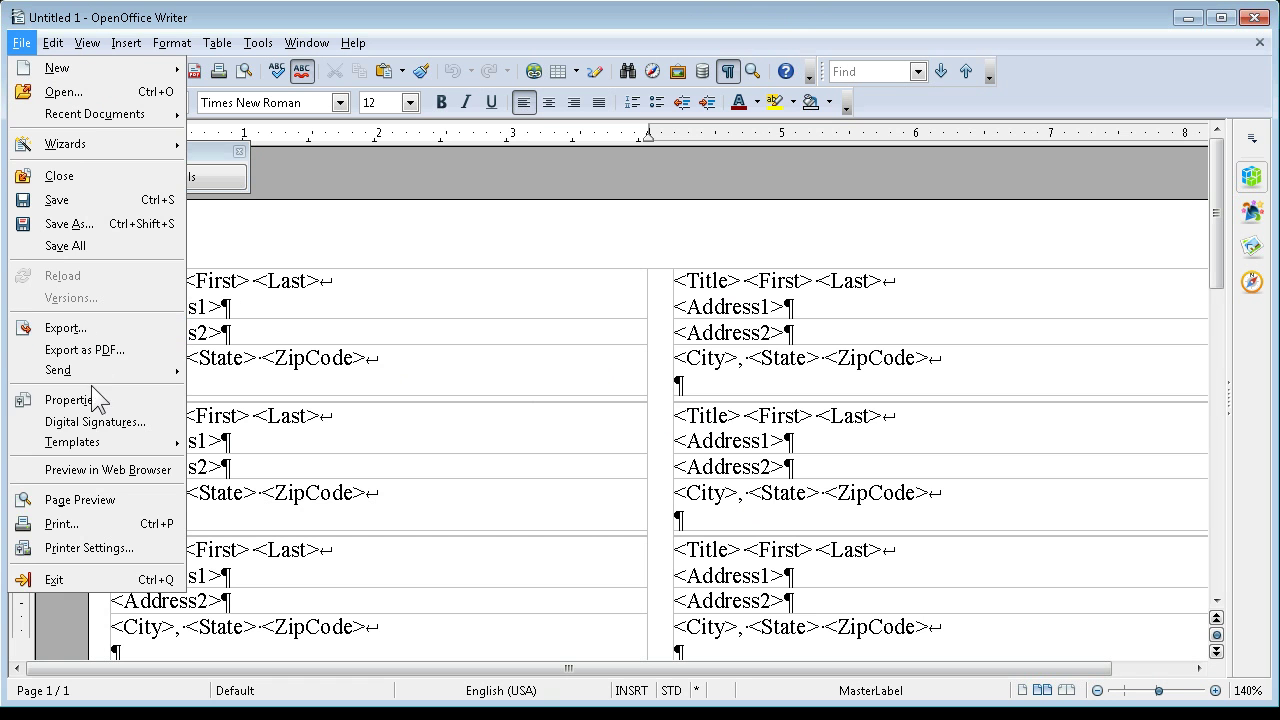
left_click(77, 516)
left_click(568, 386)
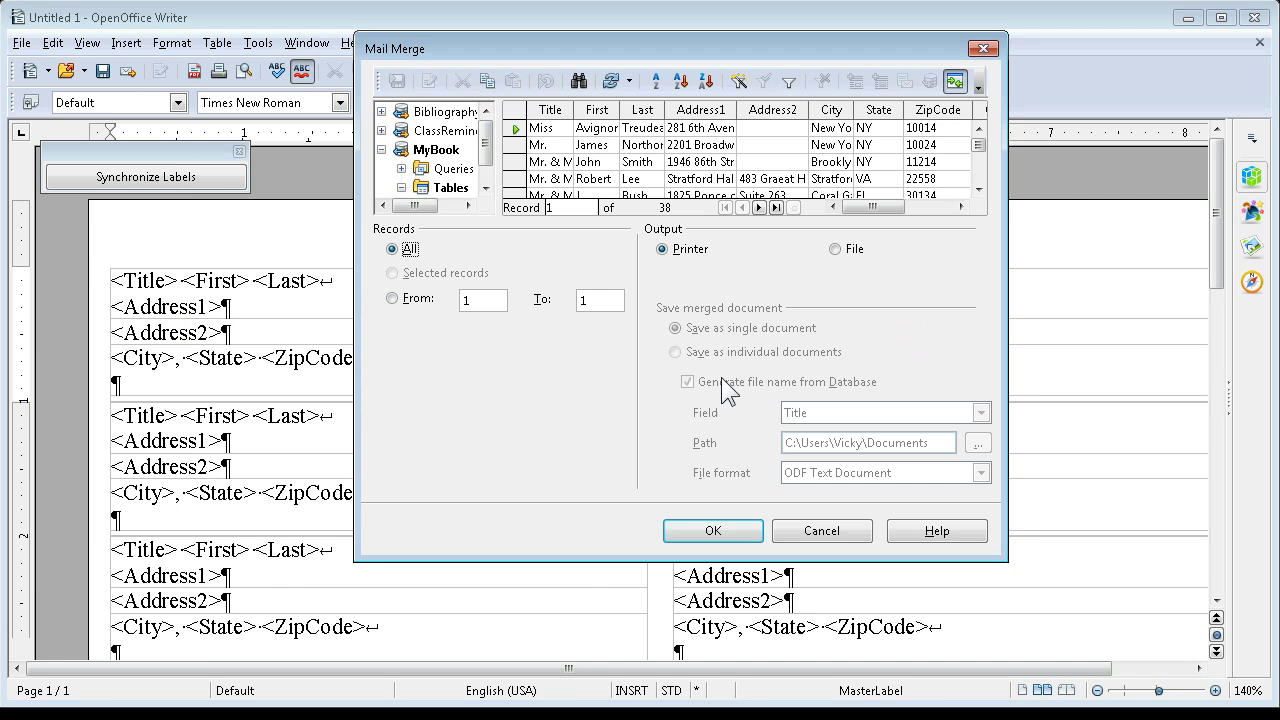
left_click(836, 249)
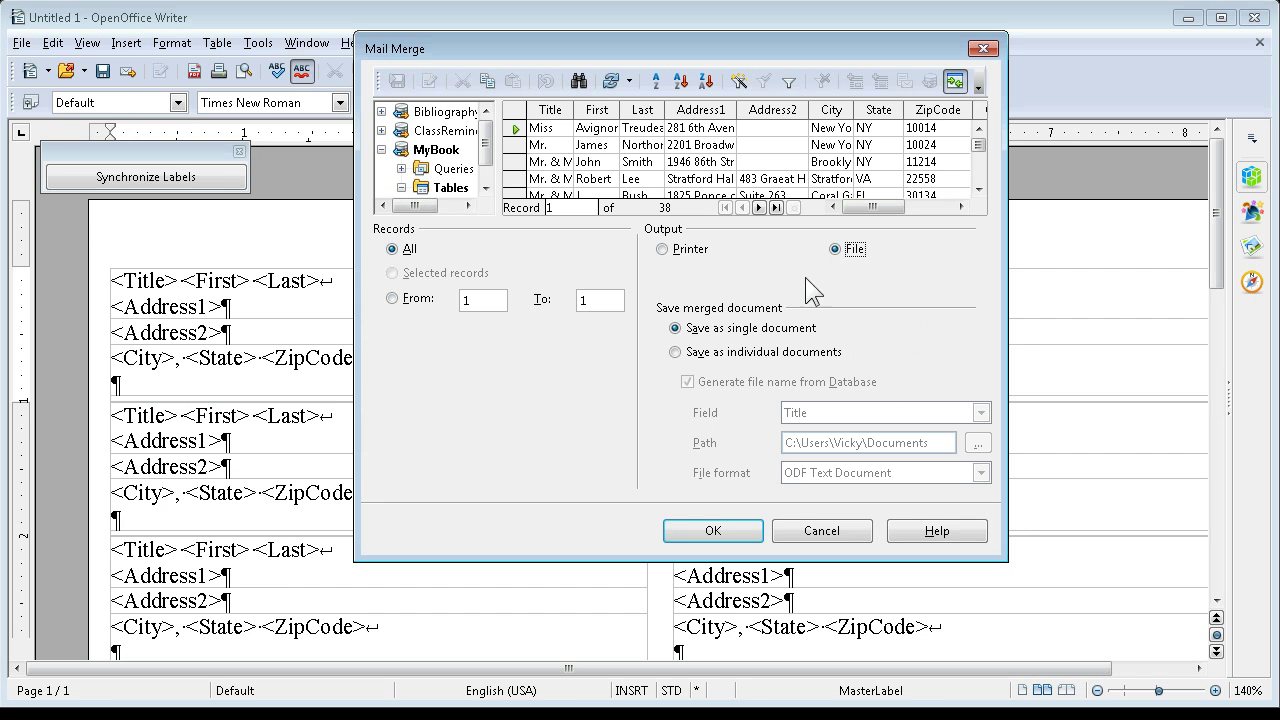
left_click(713, 531)
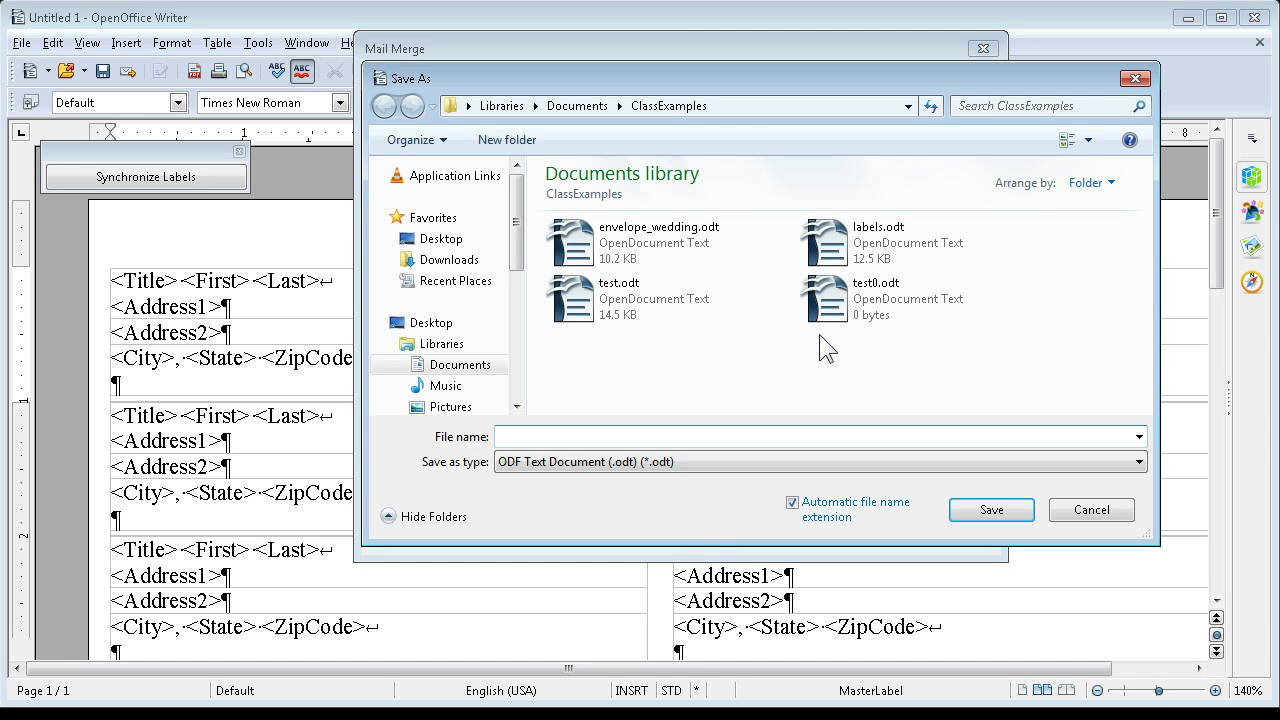
type("tES")
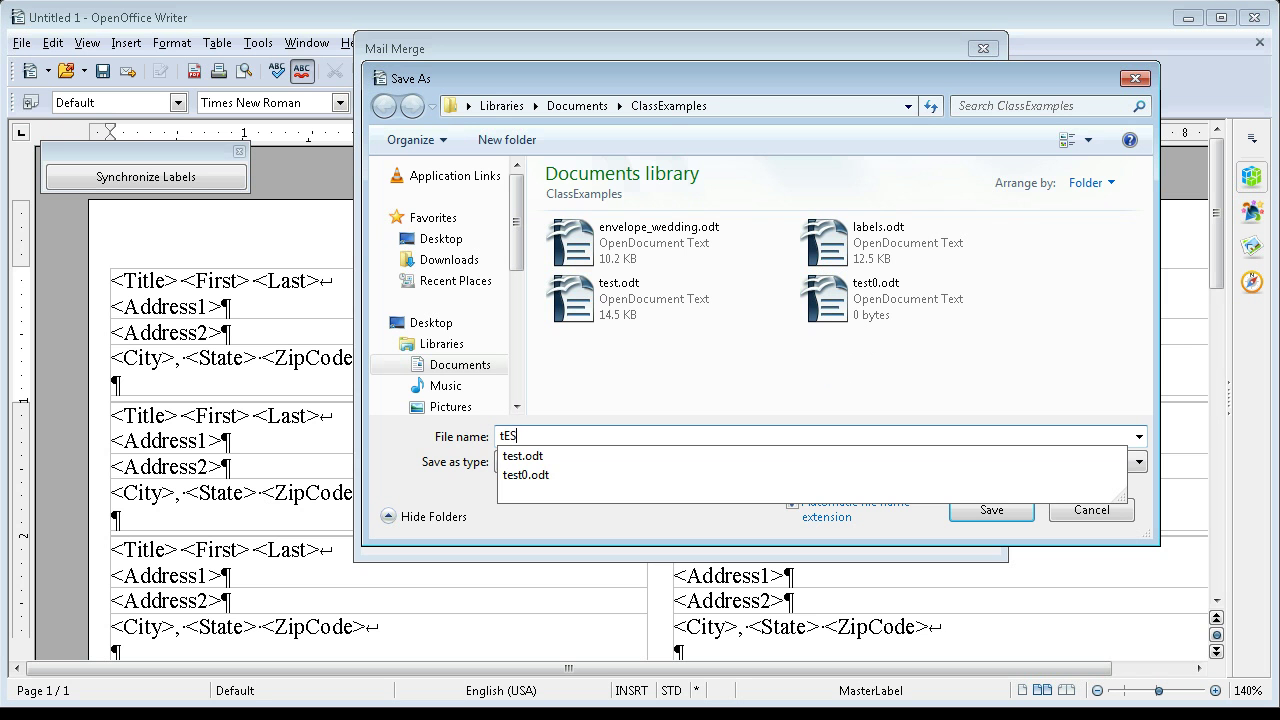
key("BackSpace")
key("BackSpace")
key("BackSpace")
type("Test2")
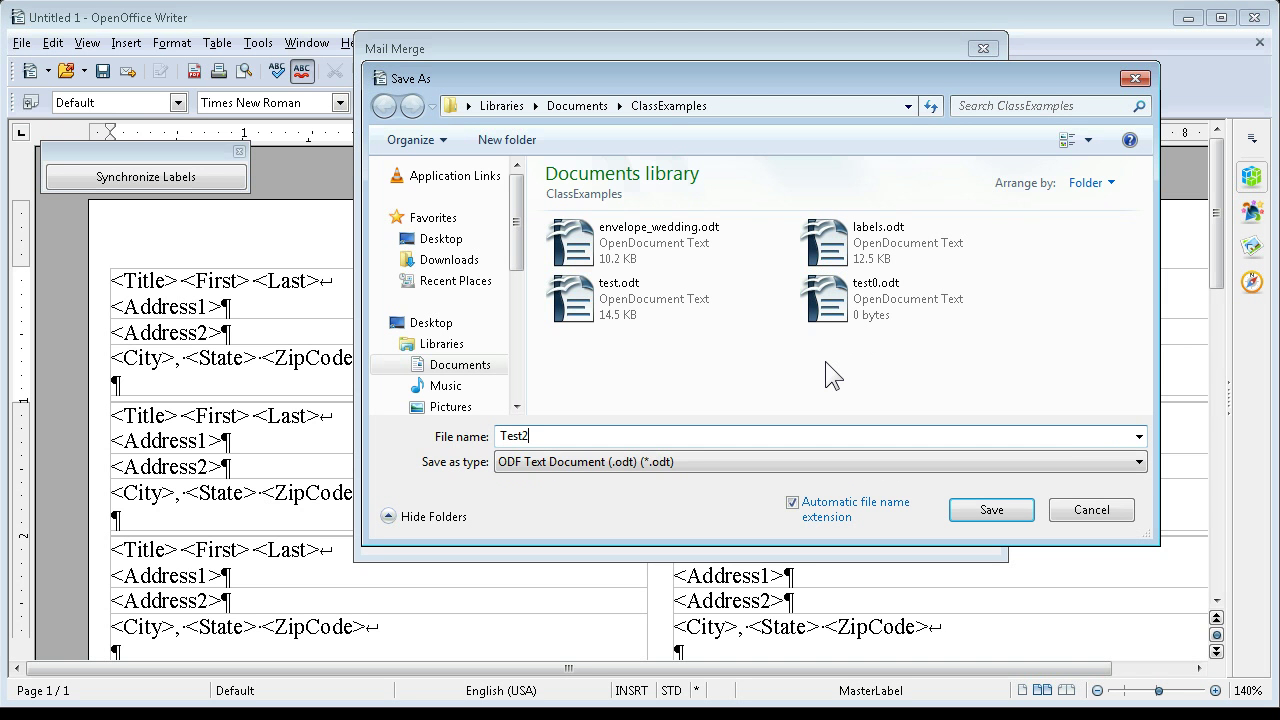
left_click(1015, 522)
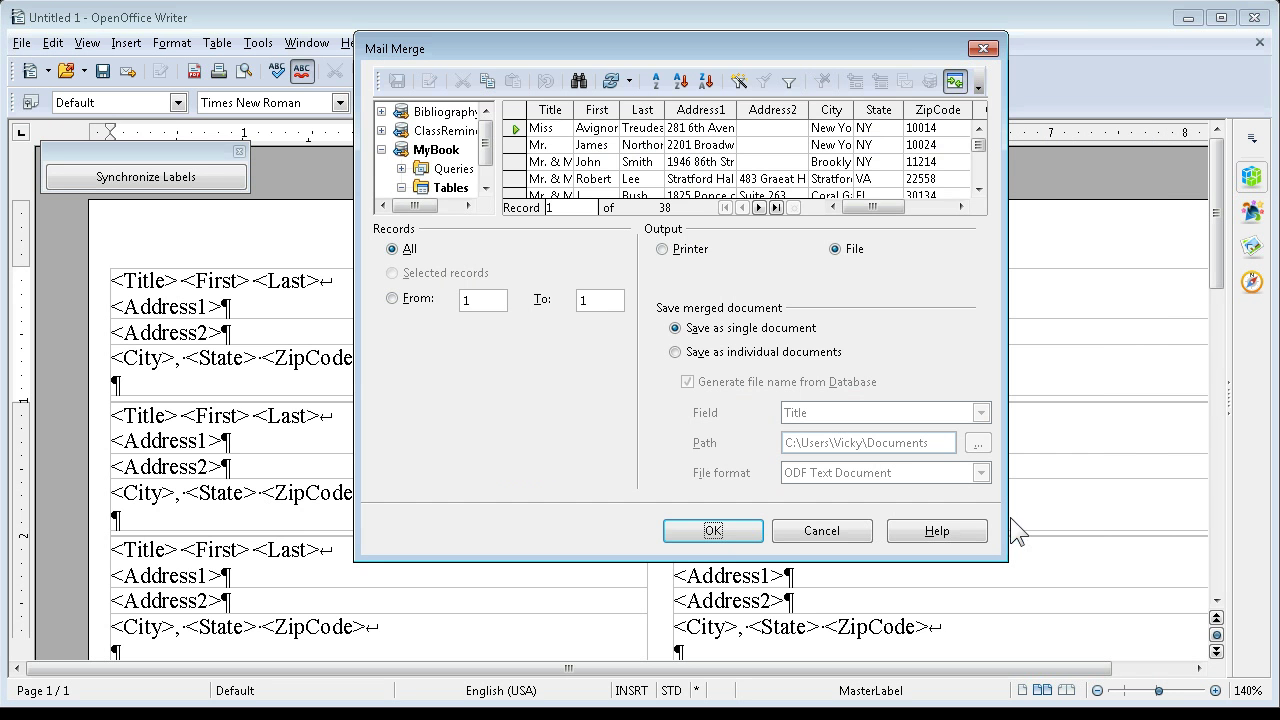
left_click(724, 530)
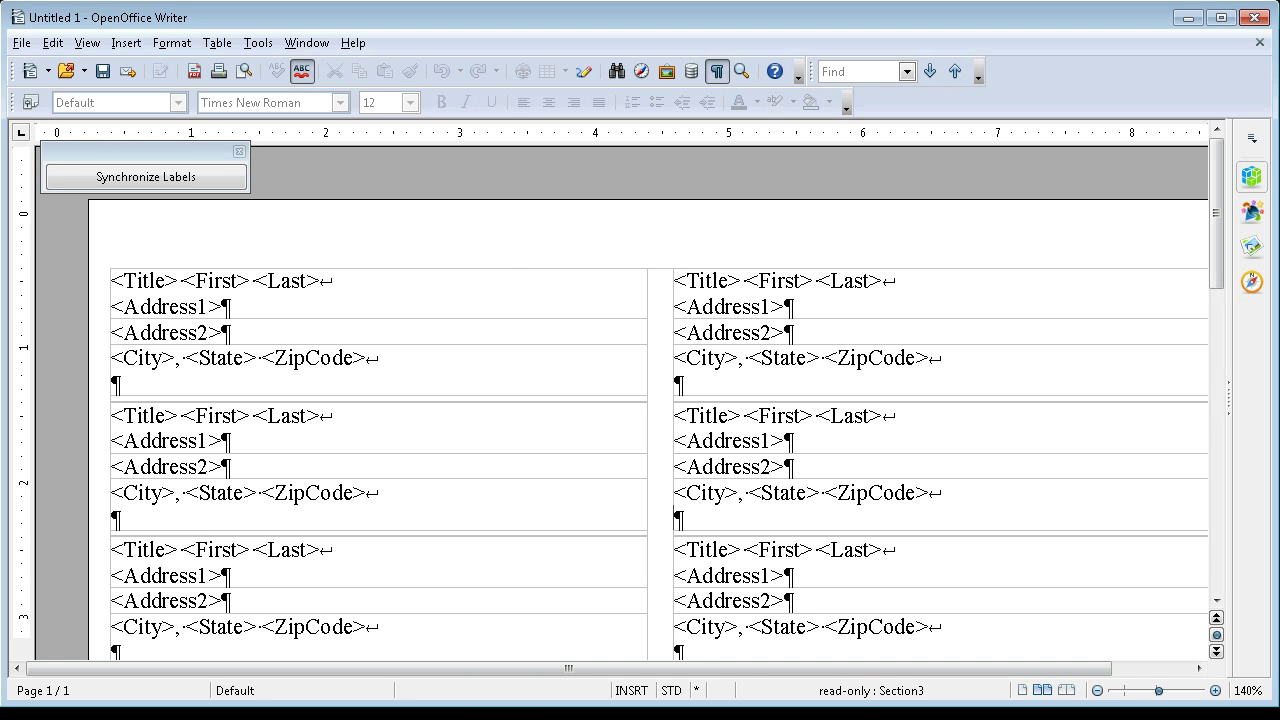
left_click(21, 44)
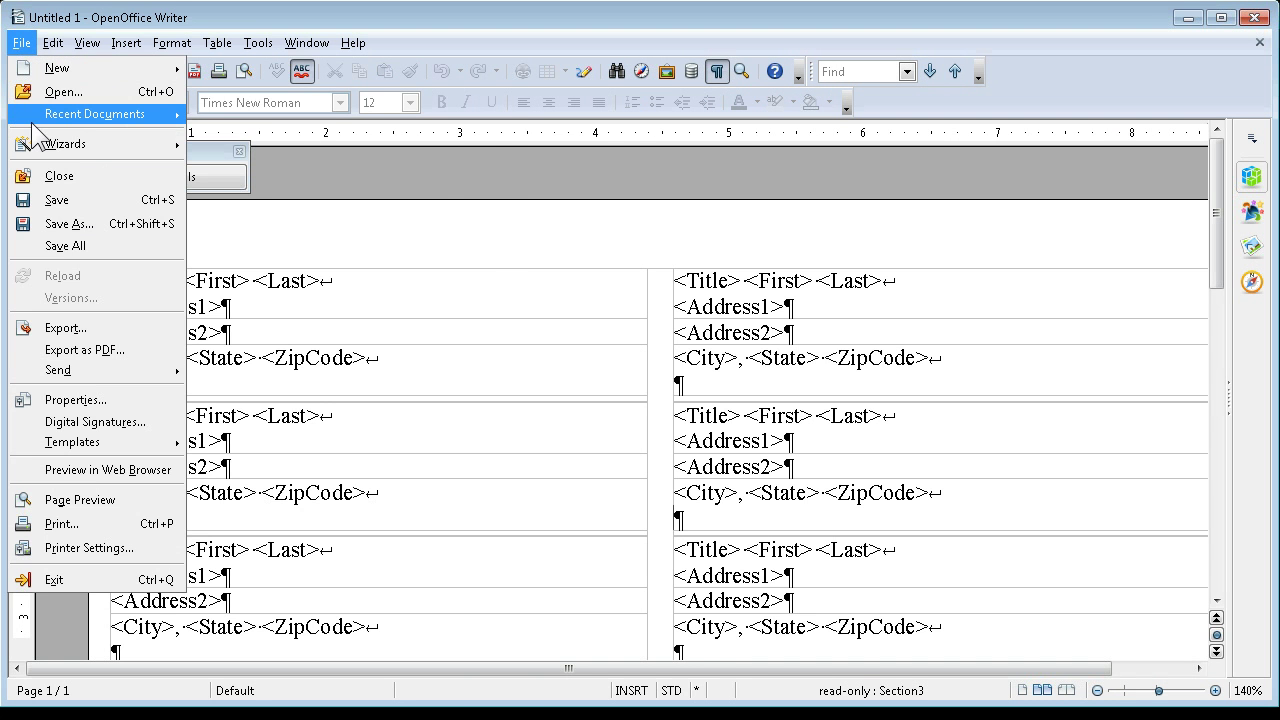
mouse_move(33, 130)
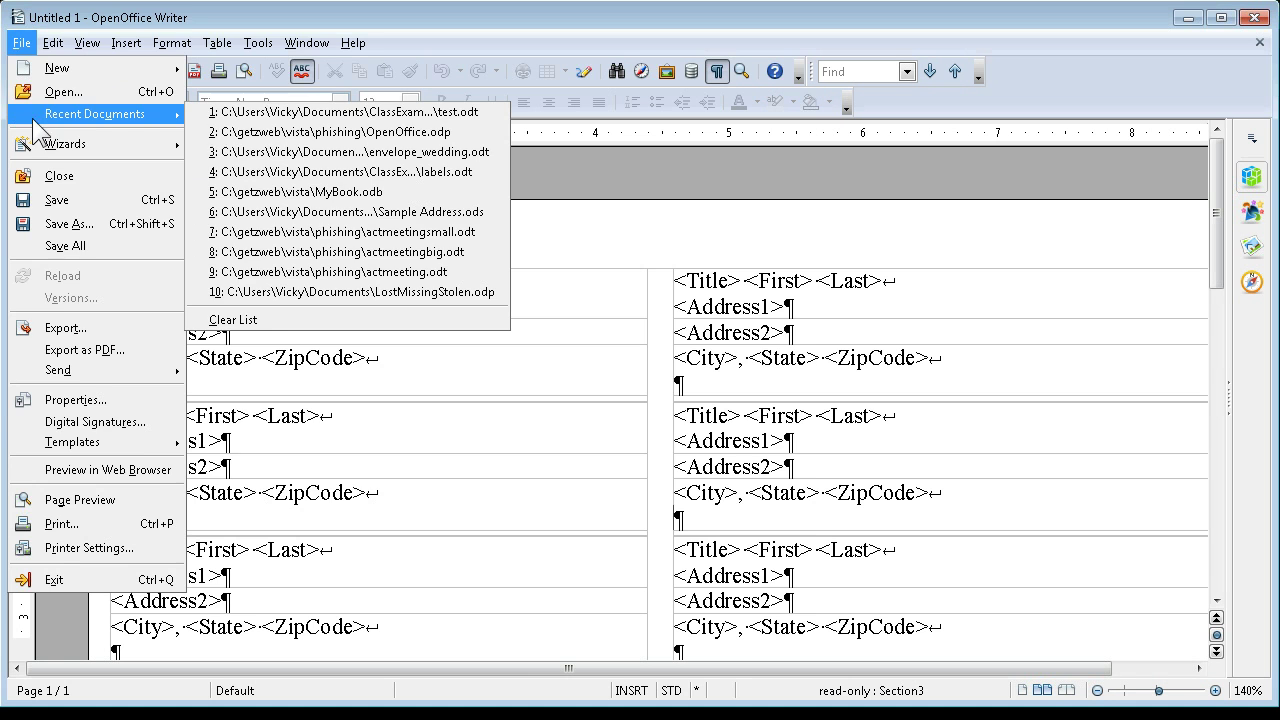
left_click(45, 91)
left_click(478, 315)
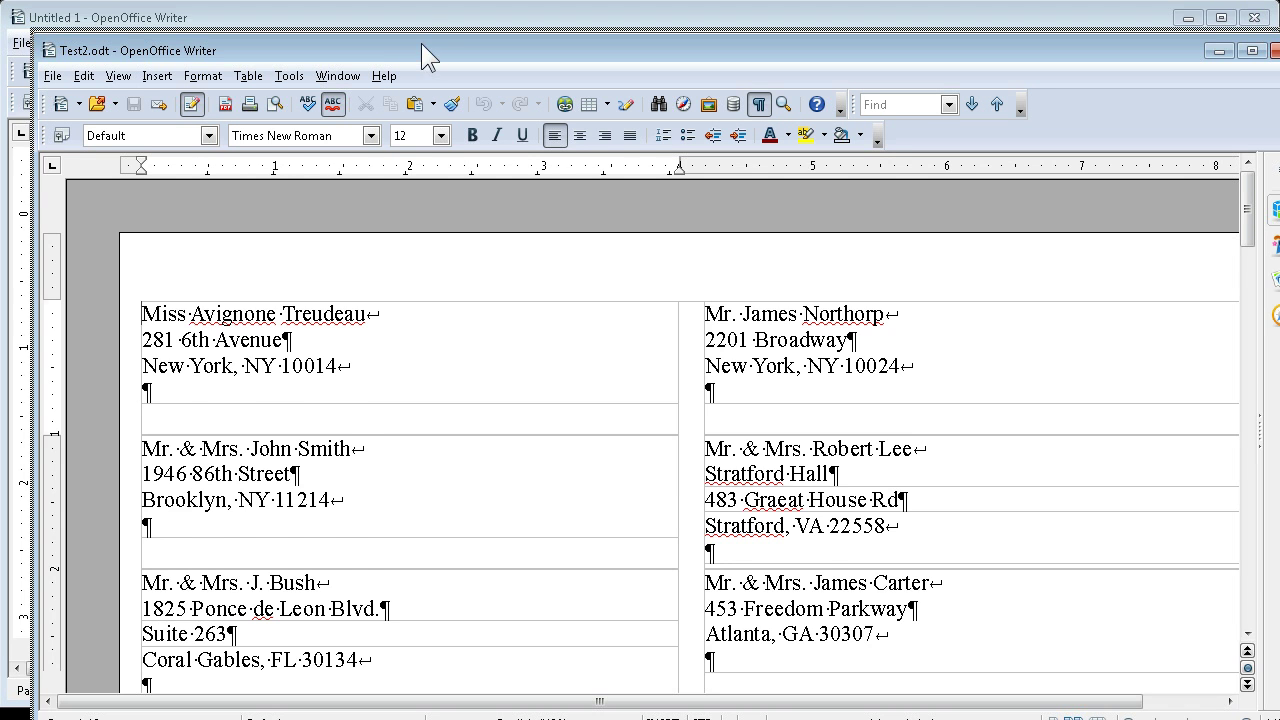
double_click(421, 43)
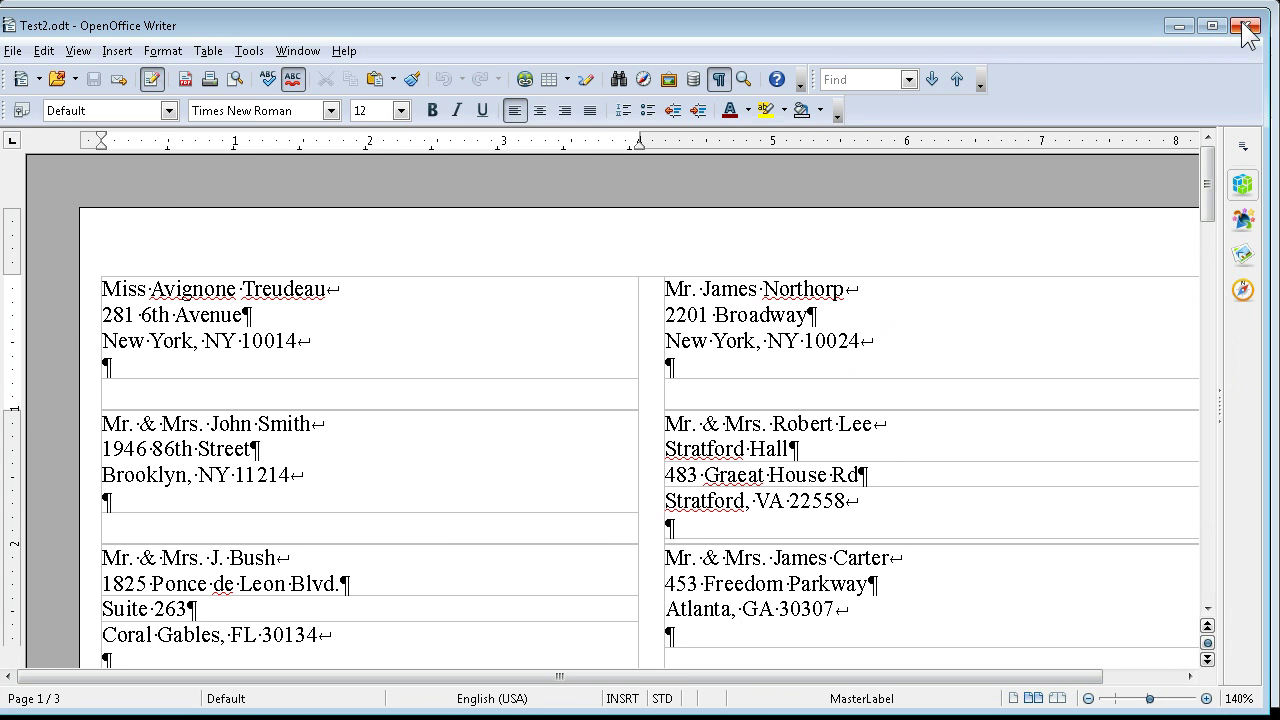
left_click(1243, 20)
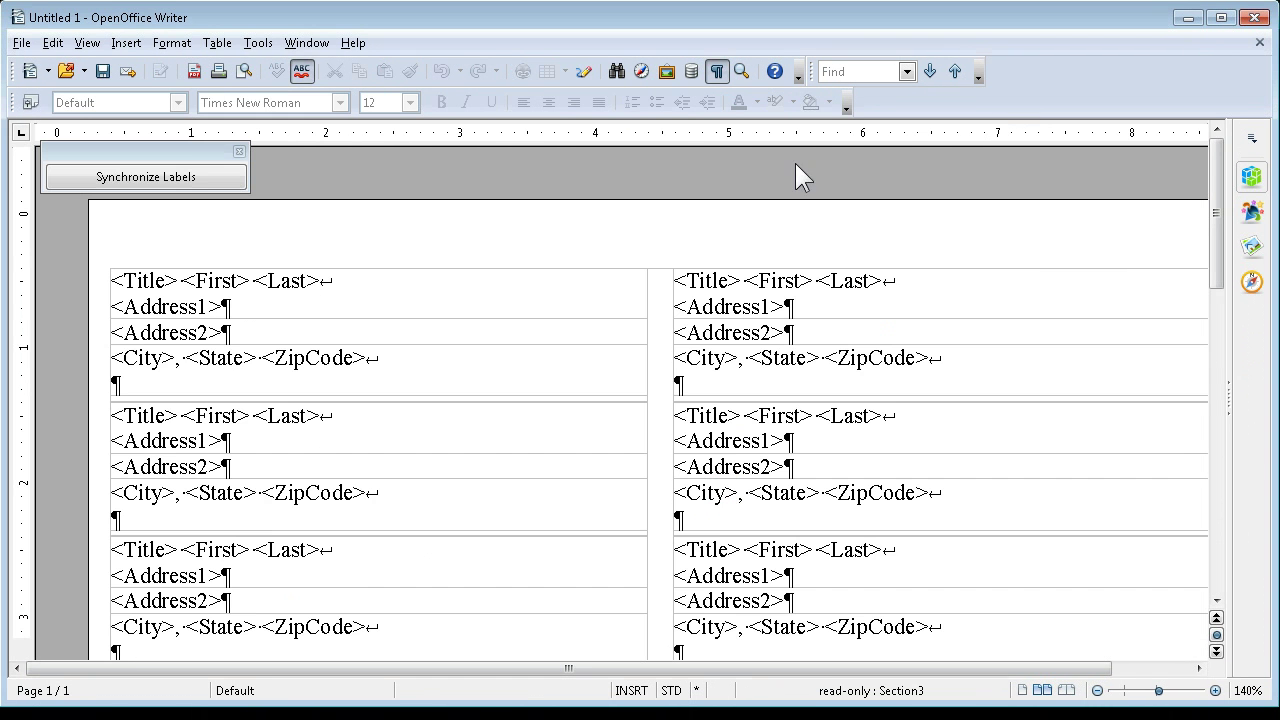
Save the template as labels.odt in ClassExamples, replacing the existing file
left_click(20, 42)
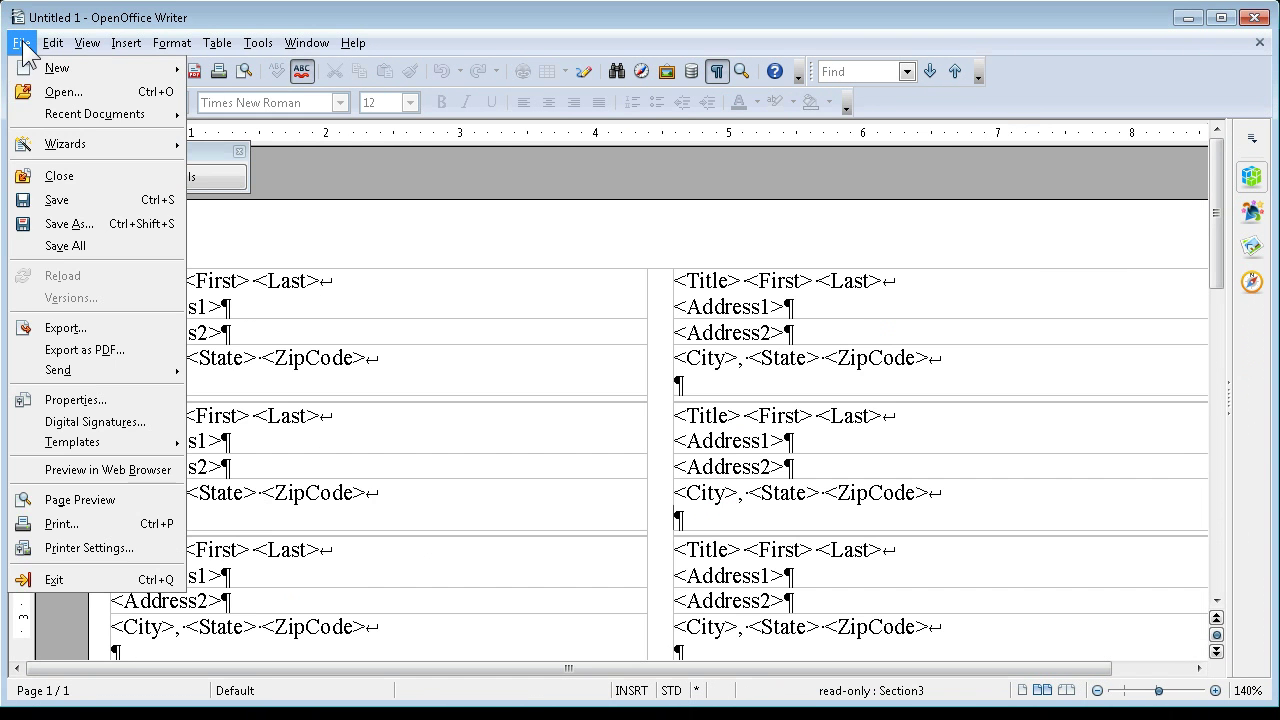
left_click(85, 205)
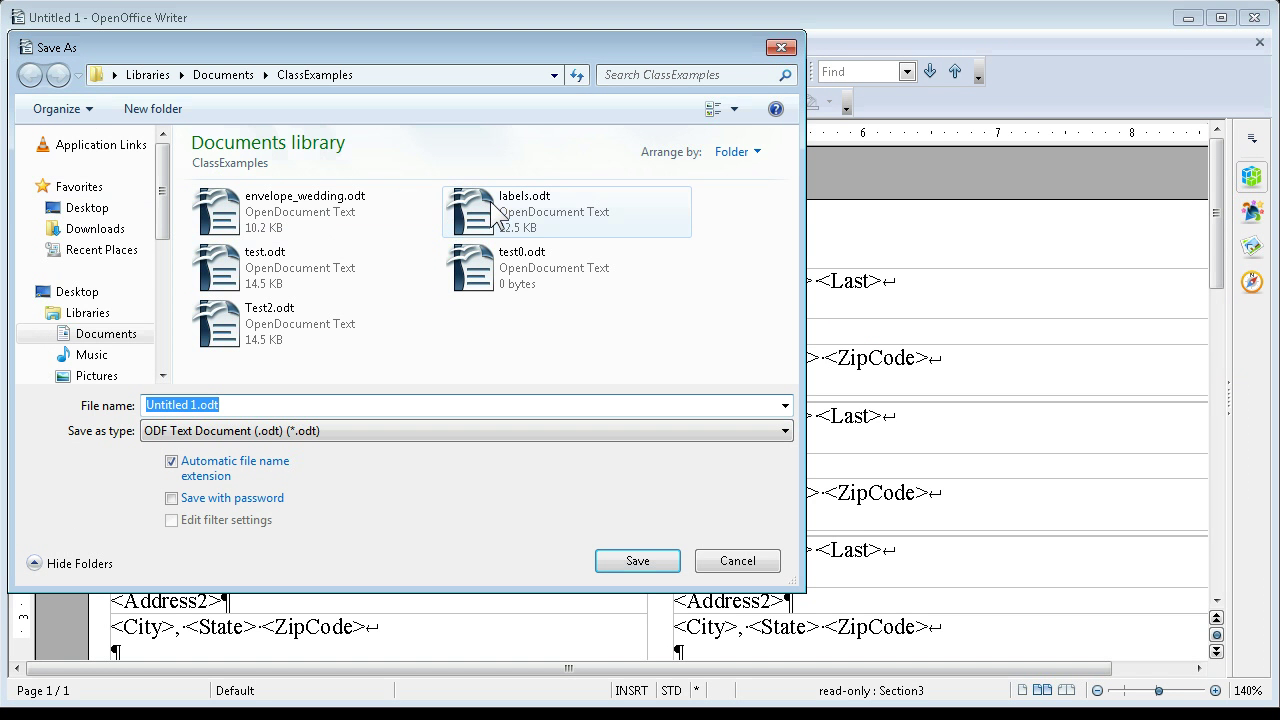
left_click(449, 216)
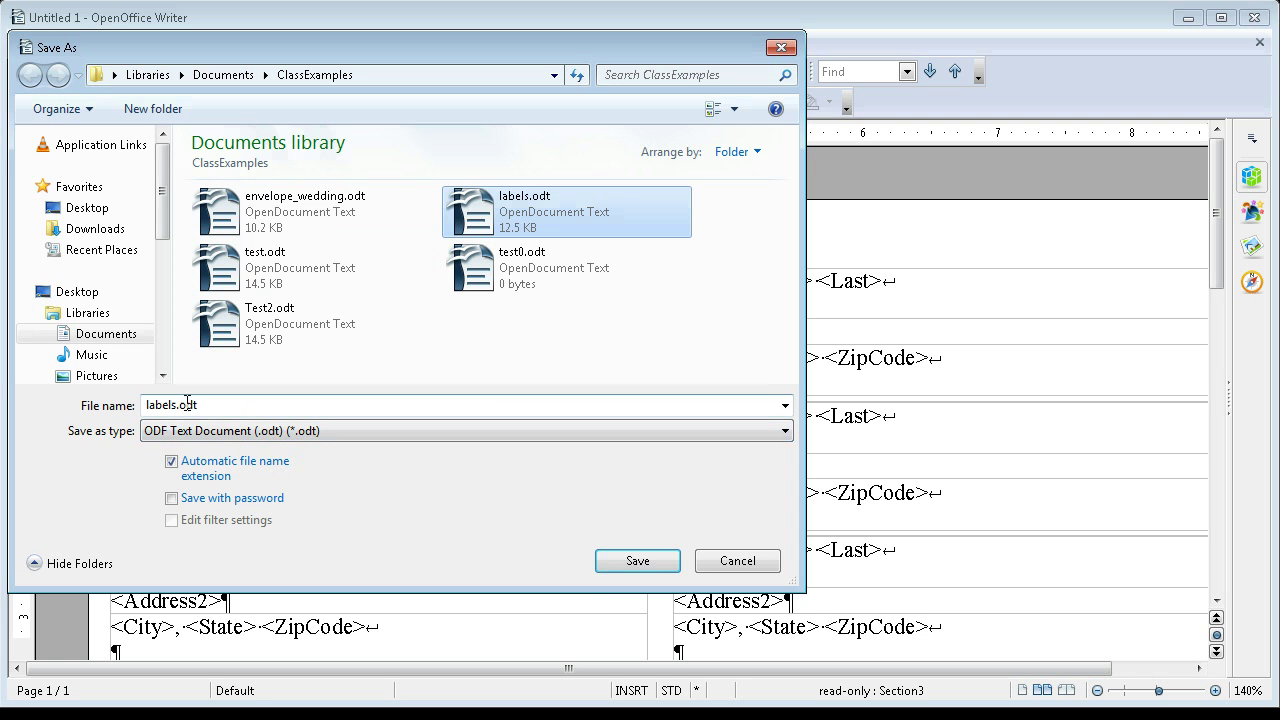
left_click(656, 570)
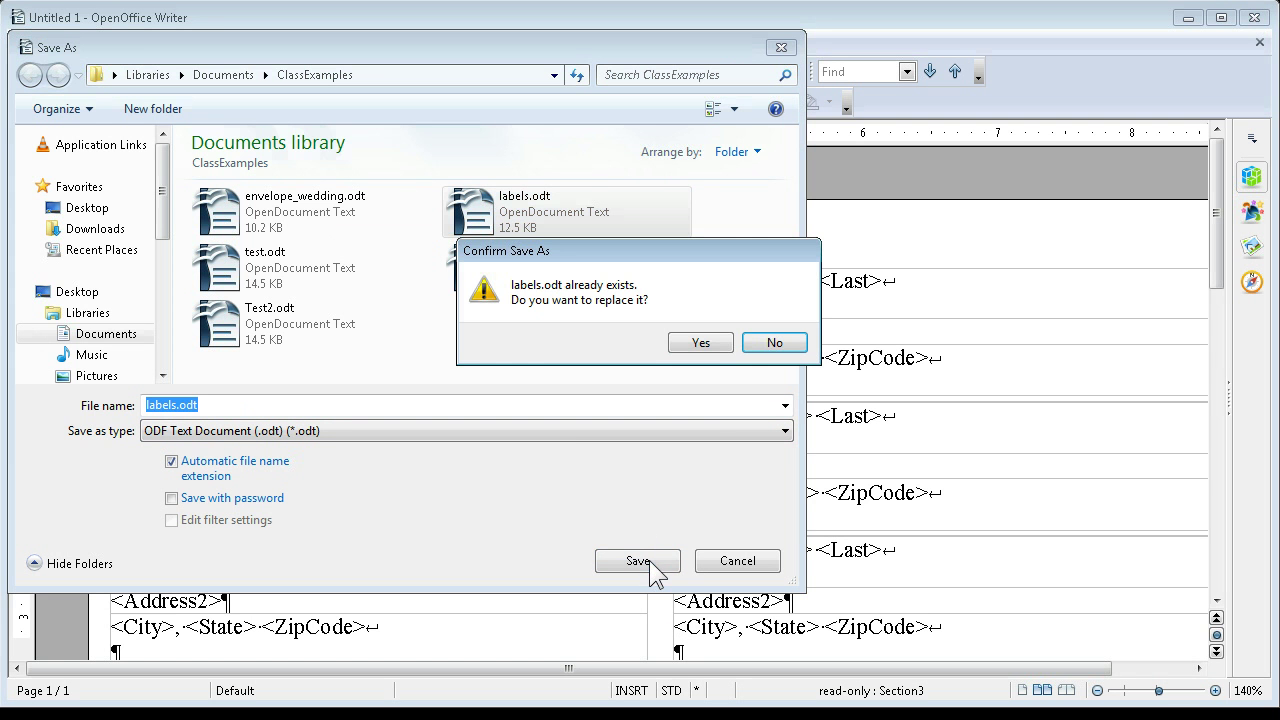
left_click(722, 346)
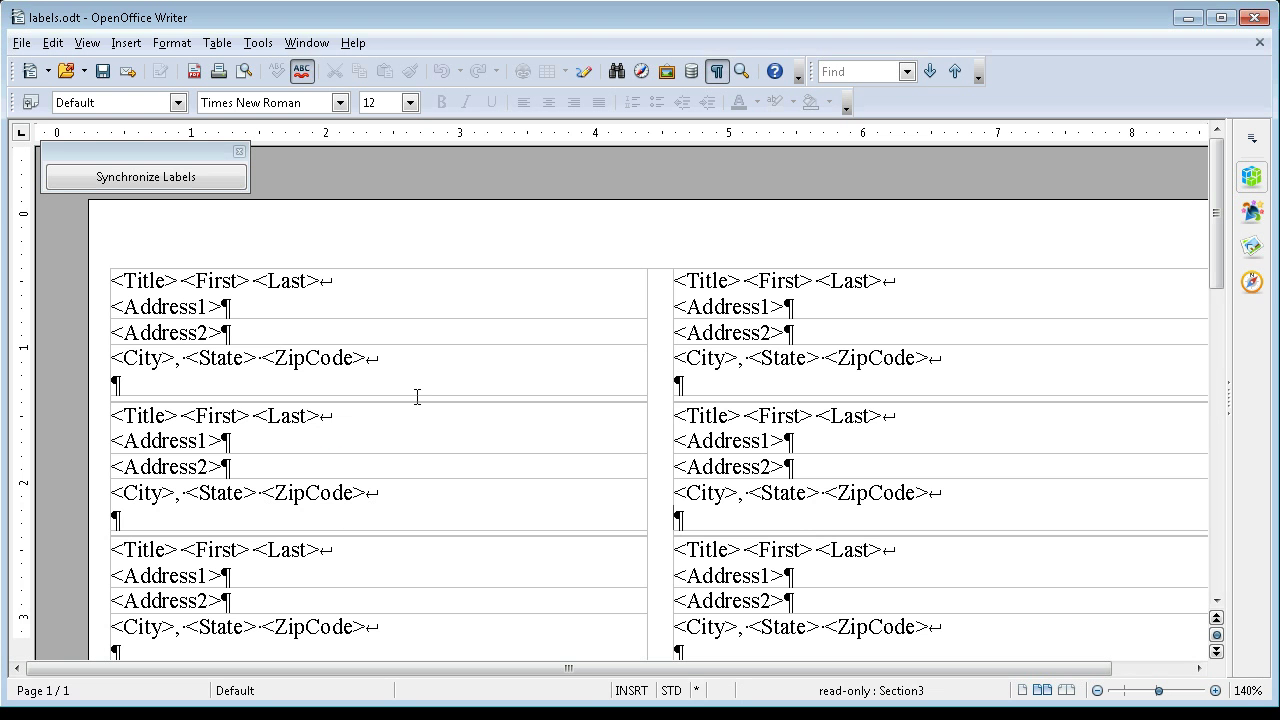